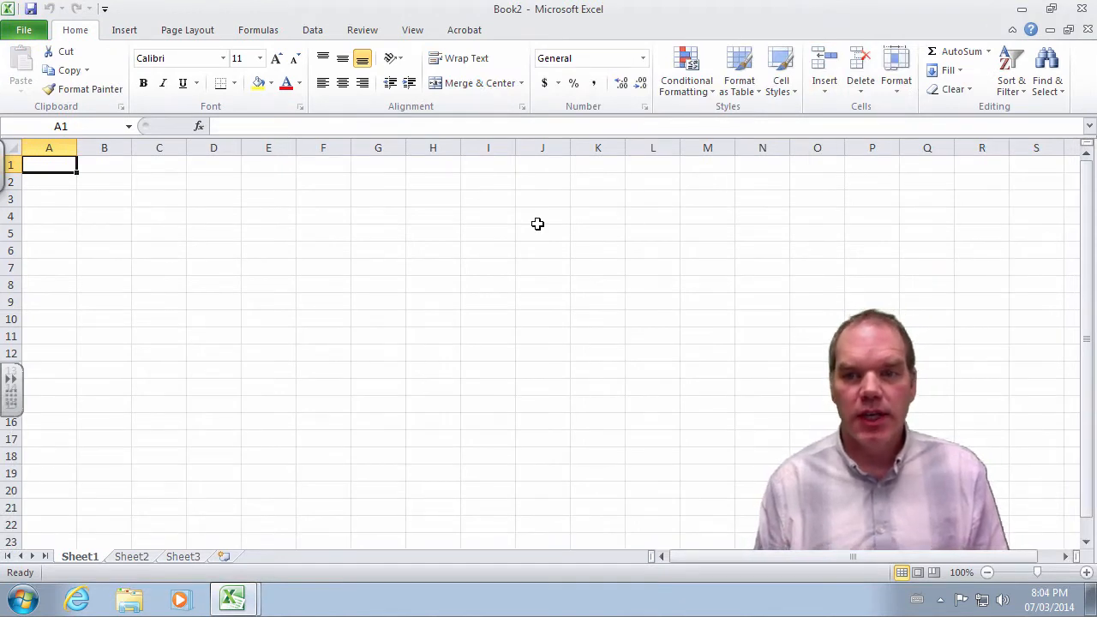
Step: Enter 1 and 2 in B3 and B4, and extend the series down column B to 12 in B14
left_click(116, 182)
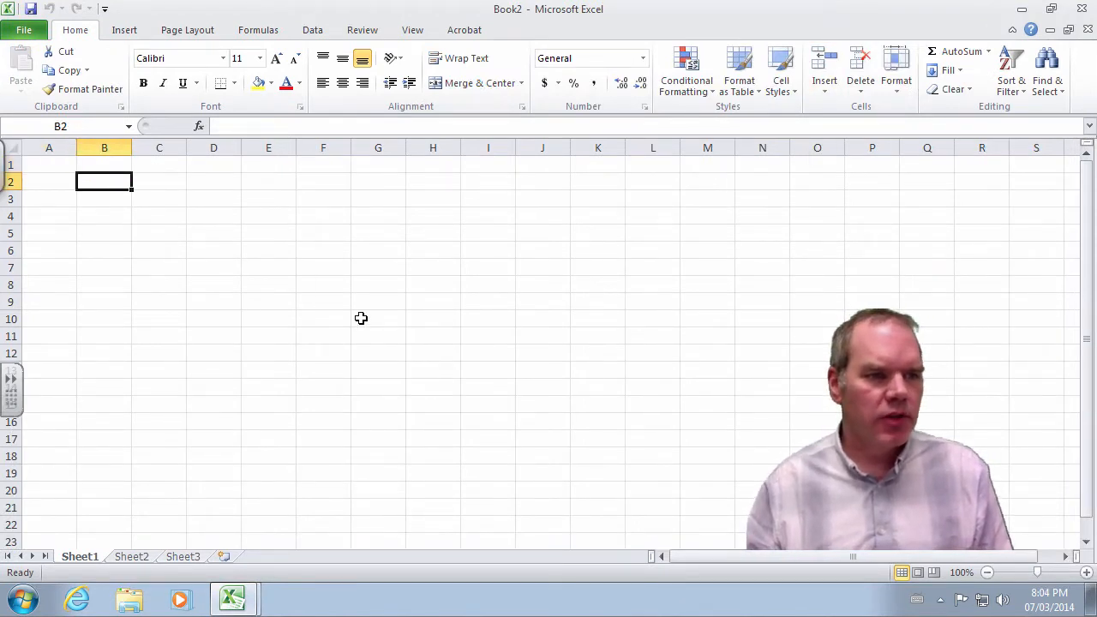
key("Return")
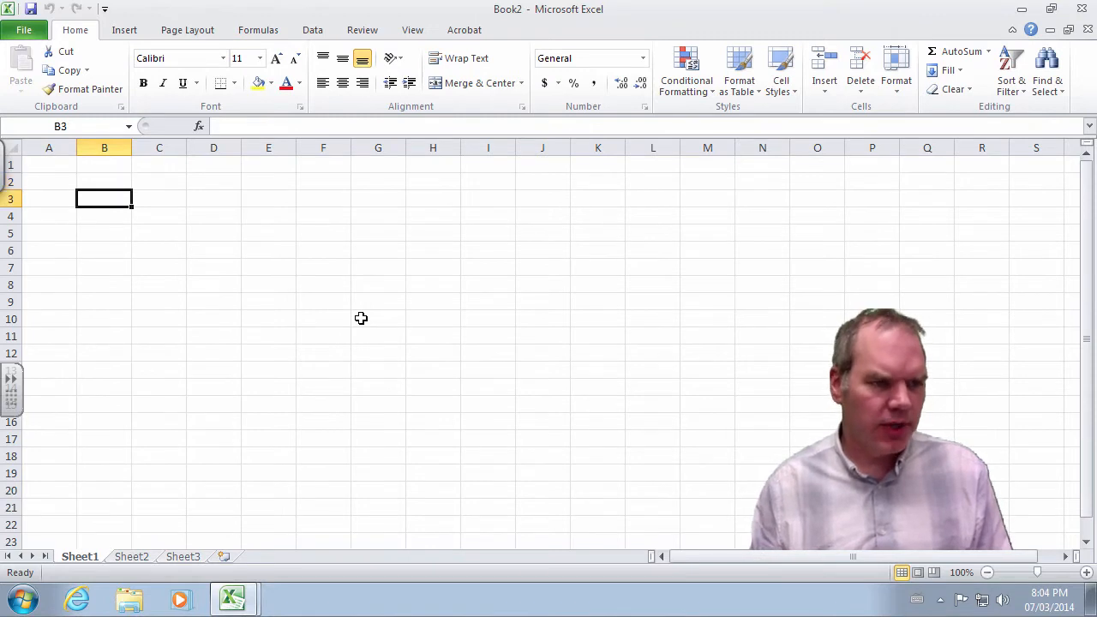
type("1")
key("Return")
type("2")
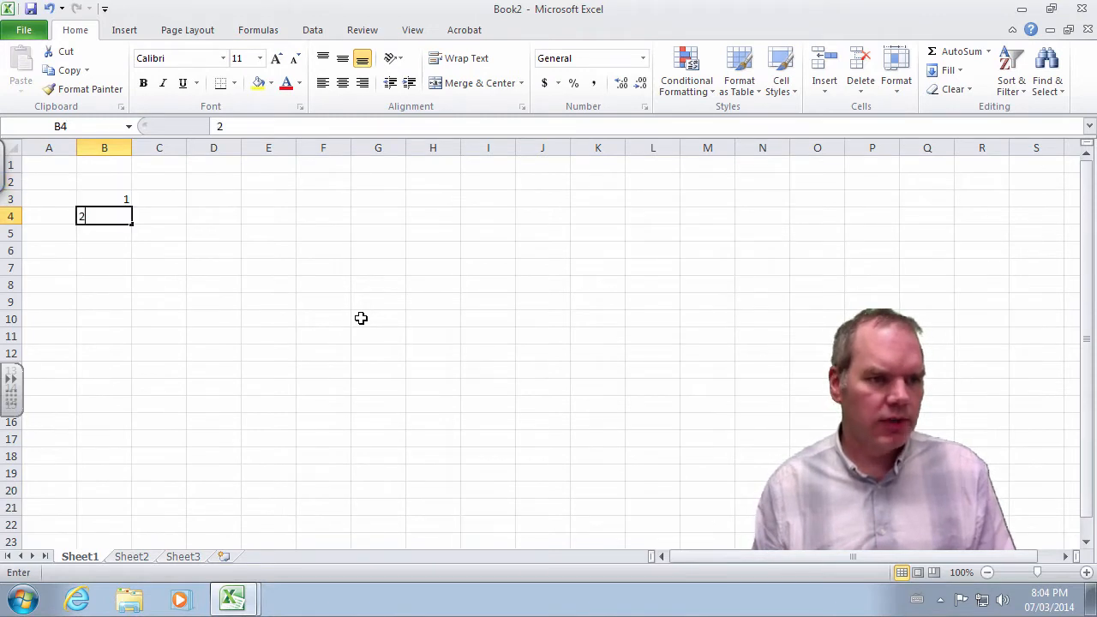
key("Up")
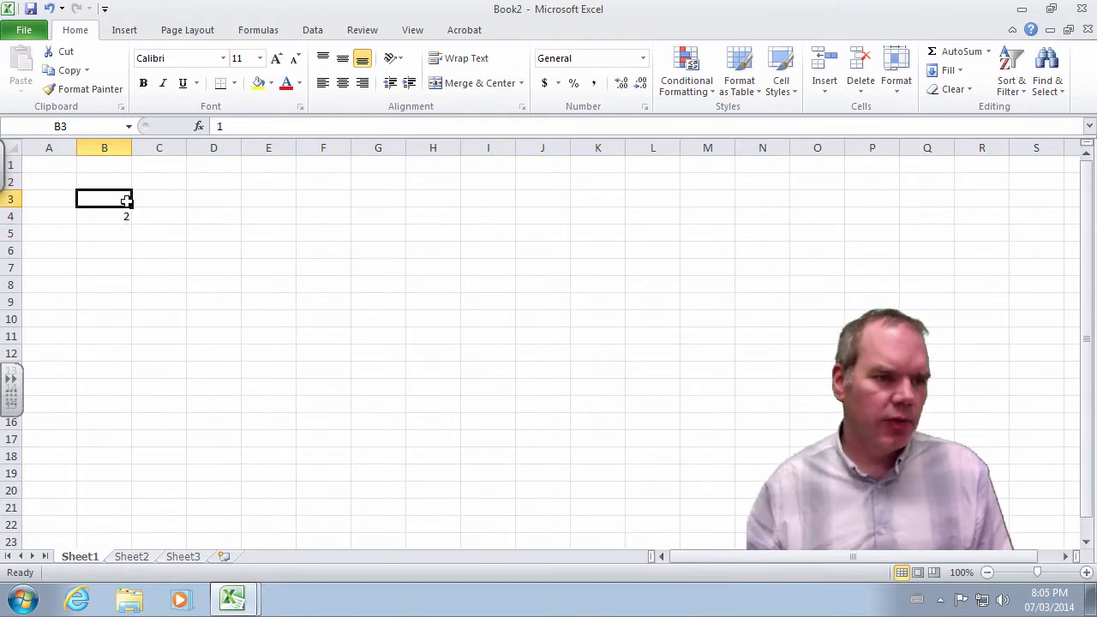
left_click_drag(126, 201, 128, 401)
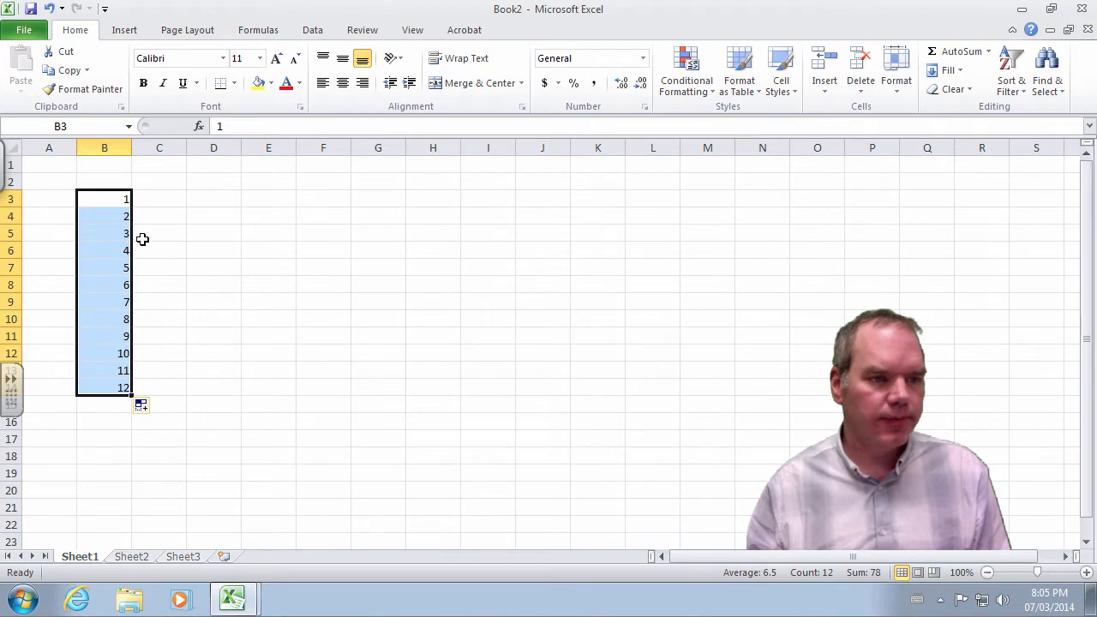
Step: Enter 1 and 2 in C2 and D2, and extend the series across row 2 to 12 in N2
left_click(157, 182)
type("1")
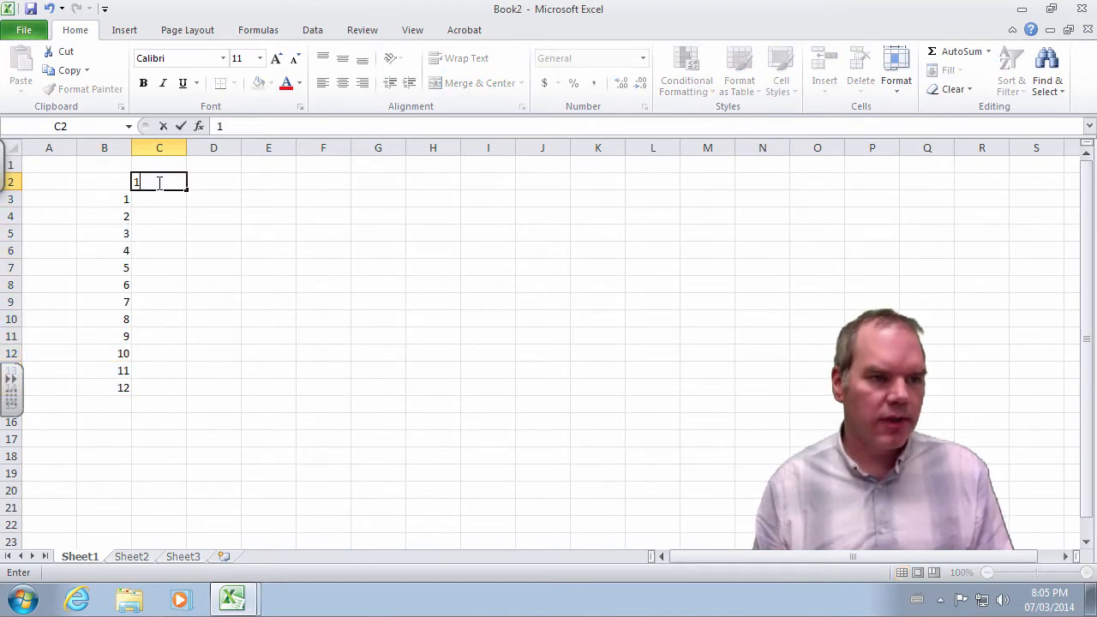
key("Right")
type("2")
key("Left")
key("shift+Right")
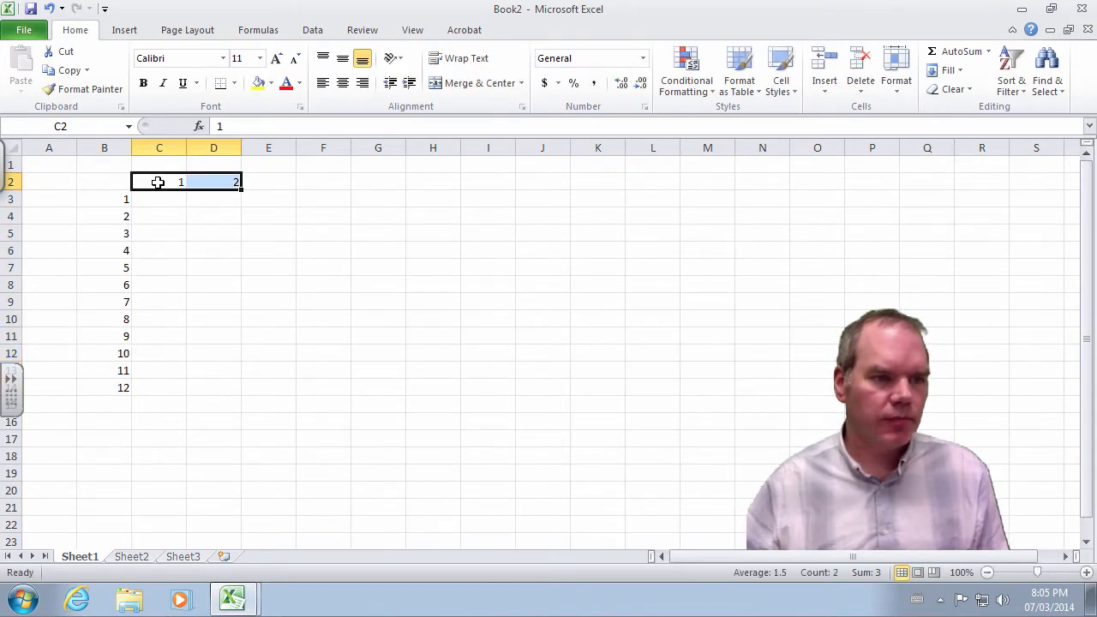
left_click_drag(243, 187, 768, 185)
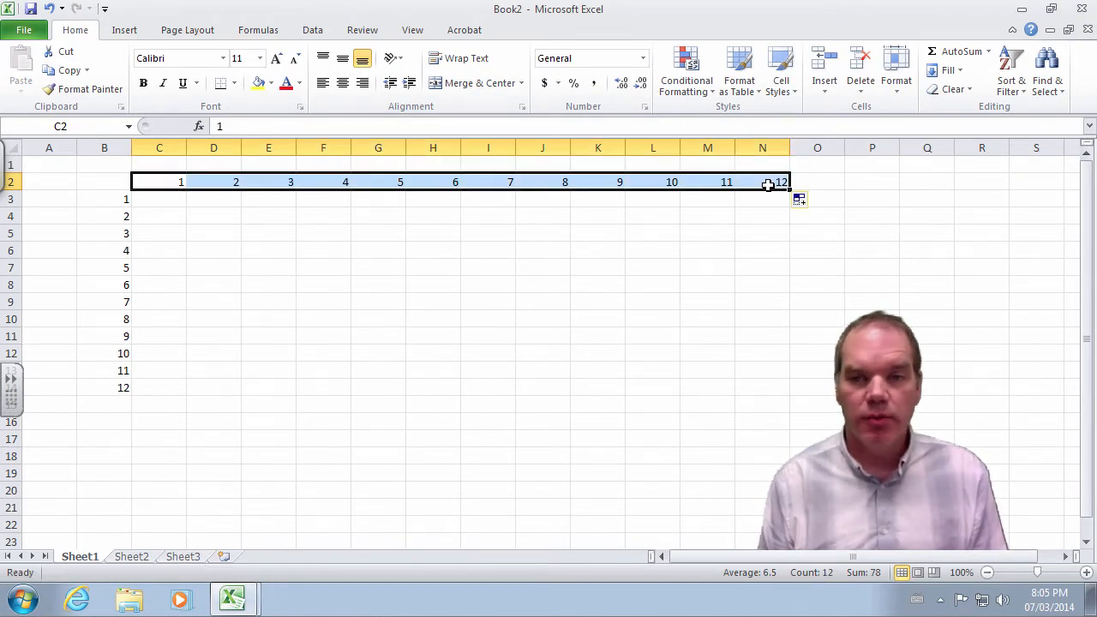
Step: Enter the formula =B3*C2 in C3 to multiply the first row and column headings
left_click(158, 198)
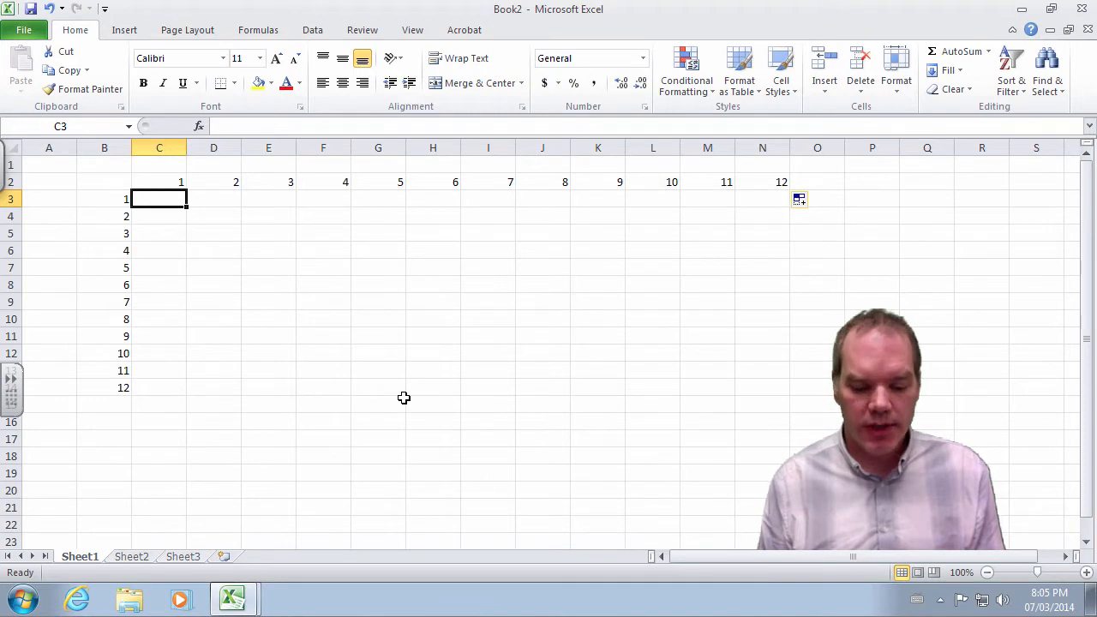
type("=")
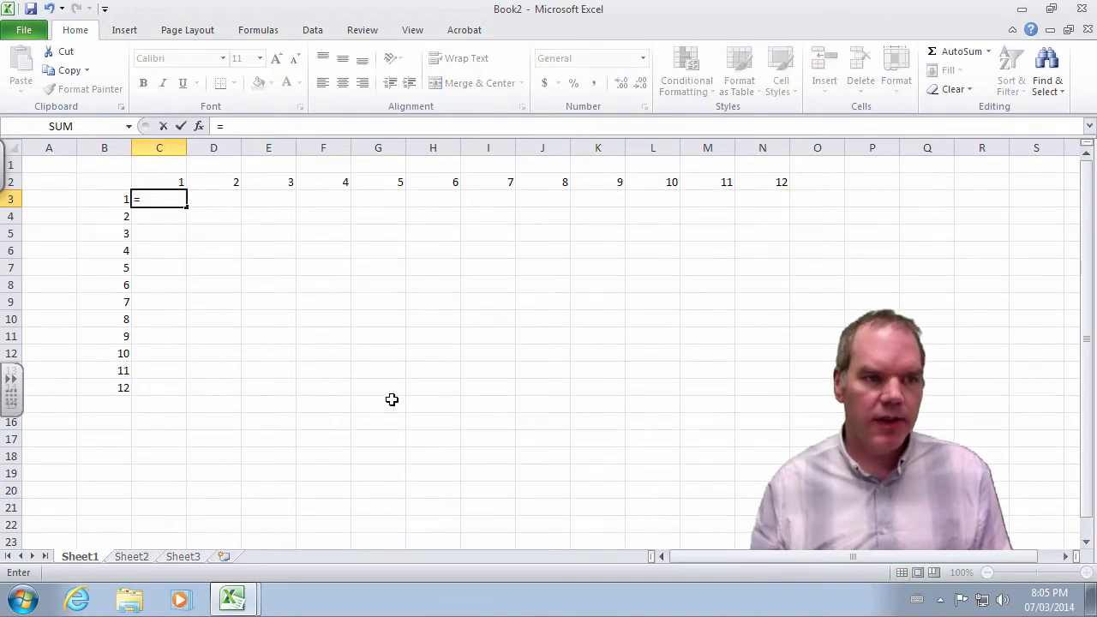
left_click(120, 203)
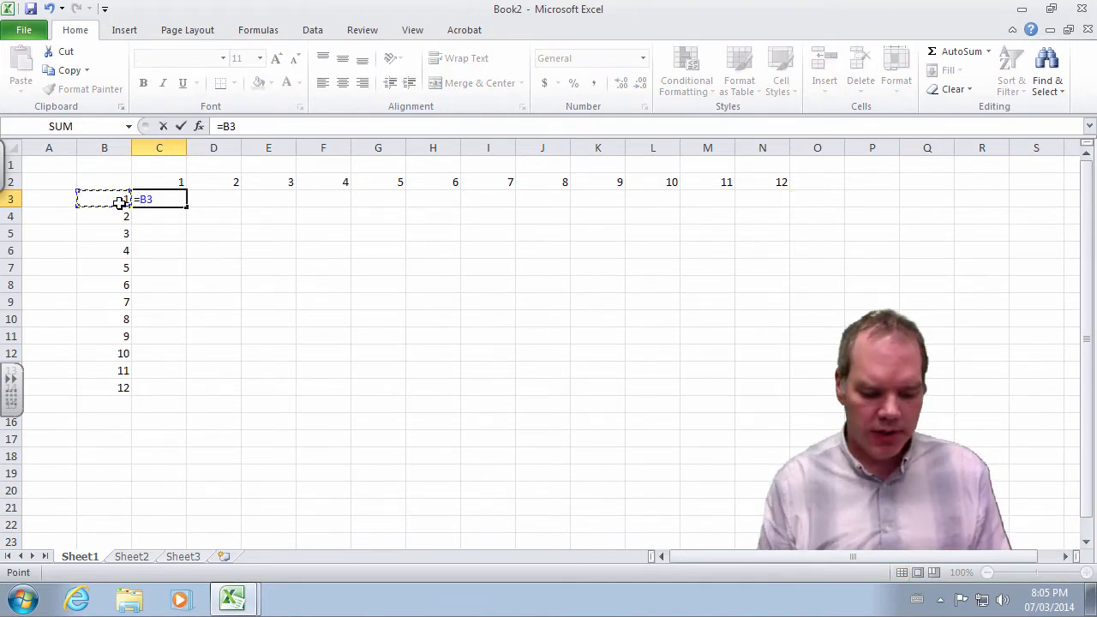
type("*")
left_click(148, 181)
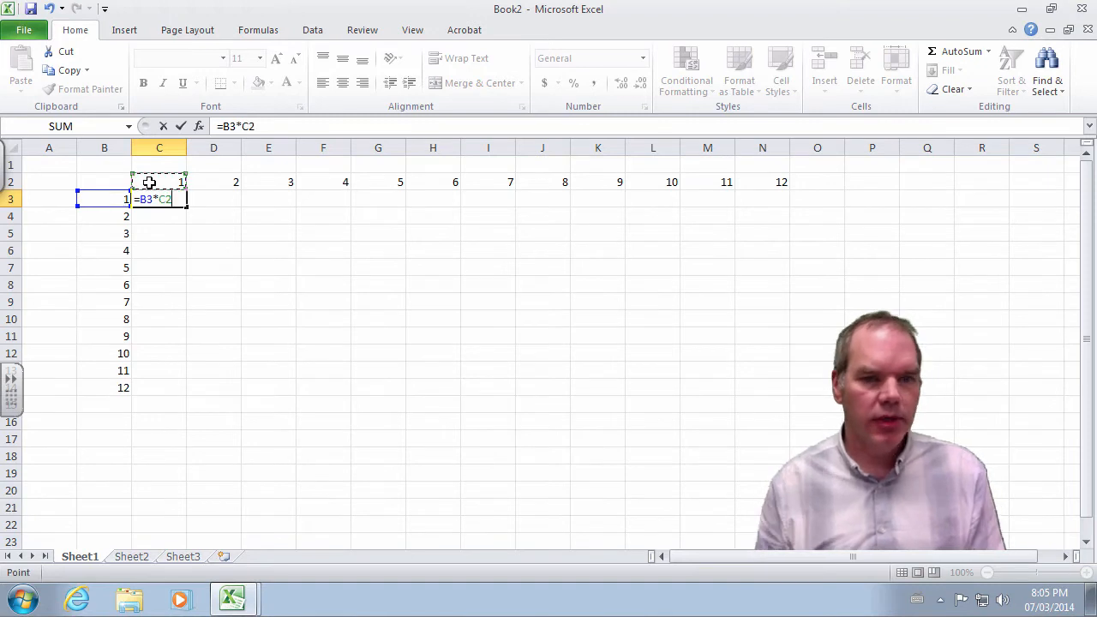
key("Return")
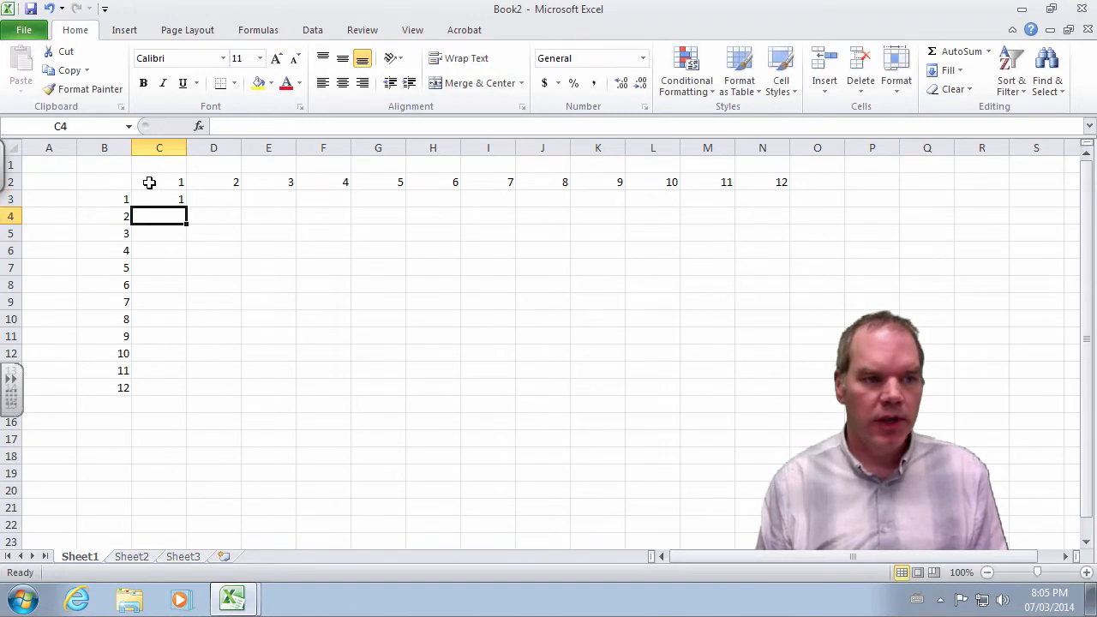
Step: Enter the formula =B3*D2 in D3
key("Up")
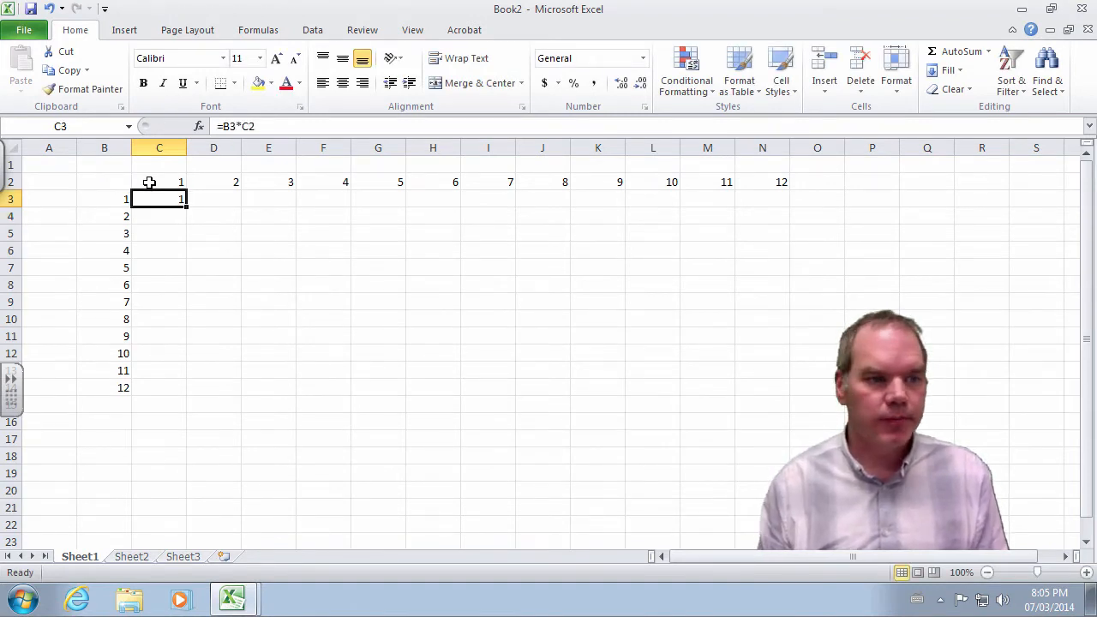
key("Right")
type("=")
key("Left")
key("Left")
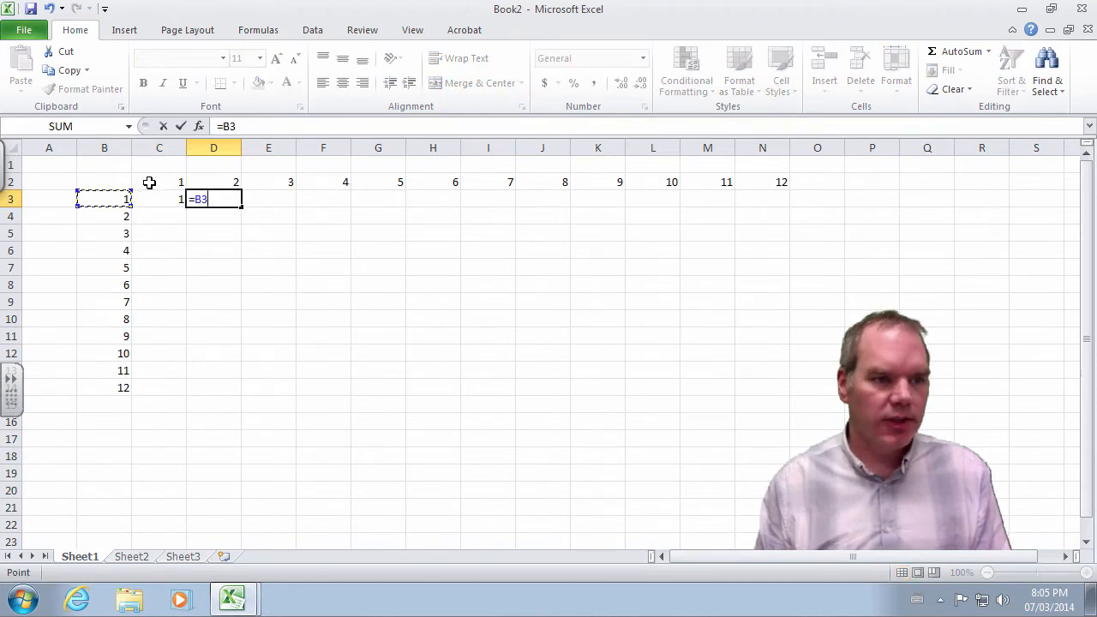
type("*")
key("Up")
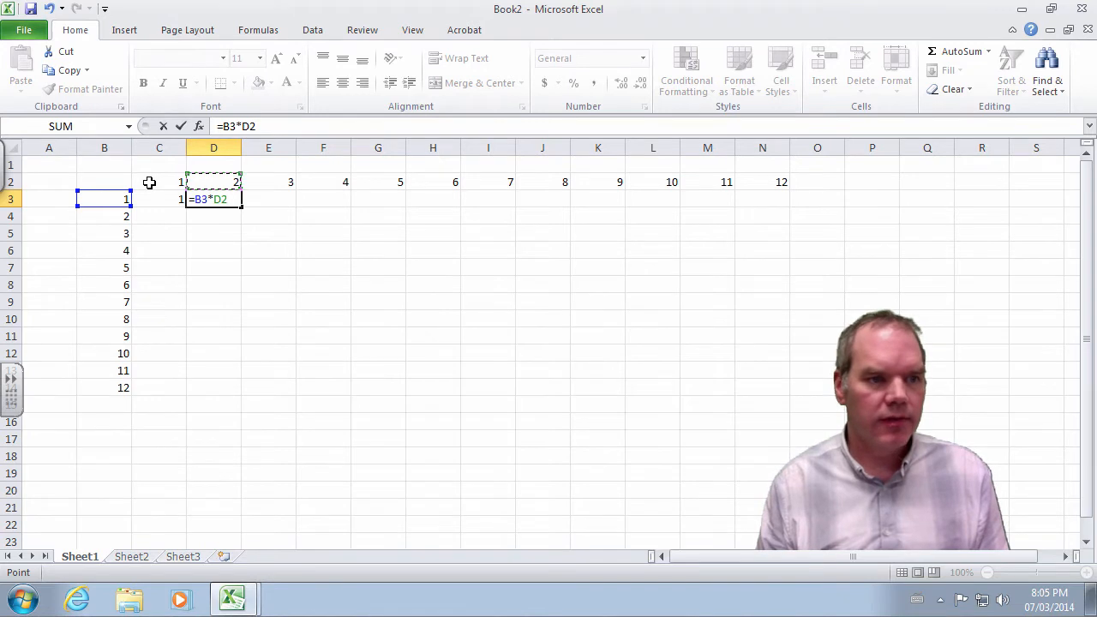
key("Return")
Step: Enter the formula =B3*E2 in E3
key("Up")
key("Right")
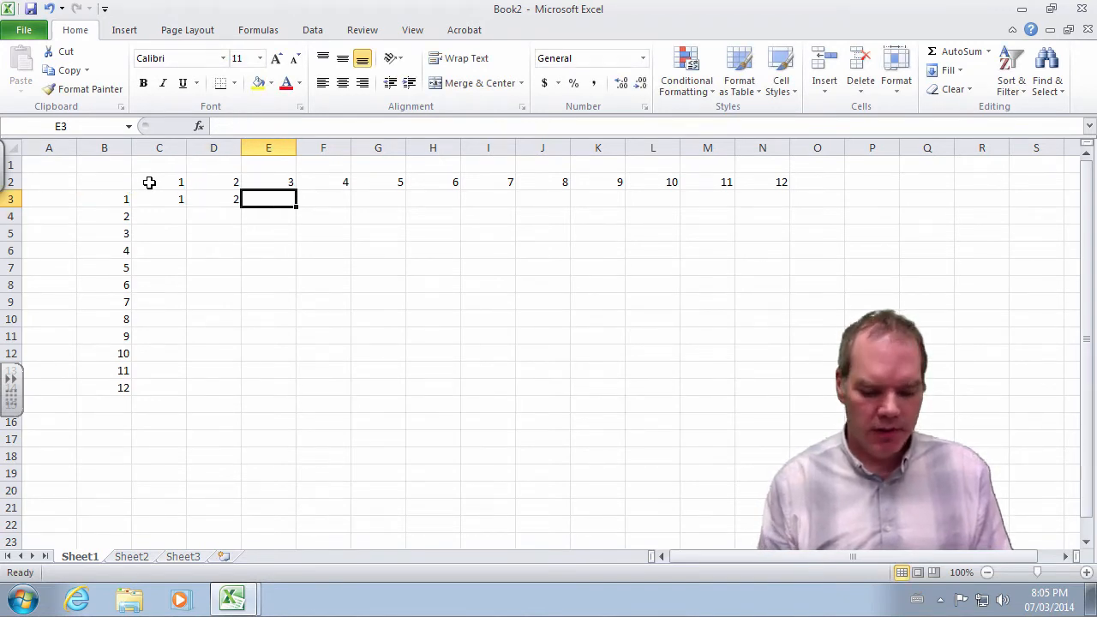
type("=")
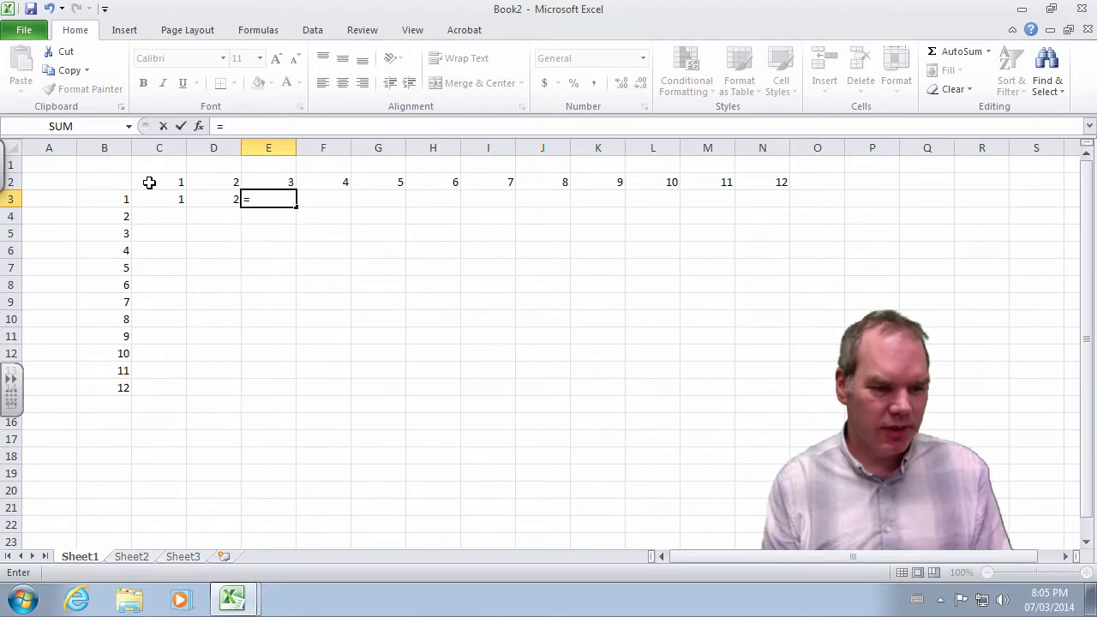
type("B3")
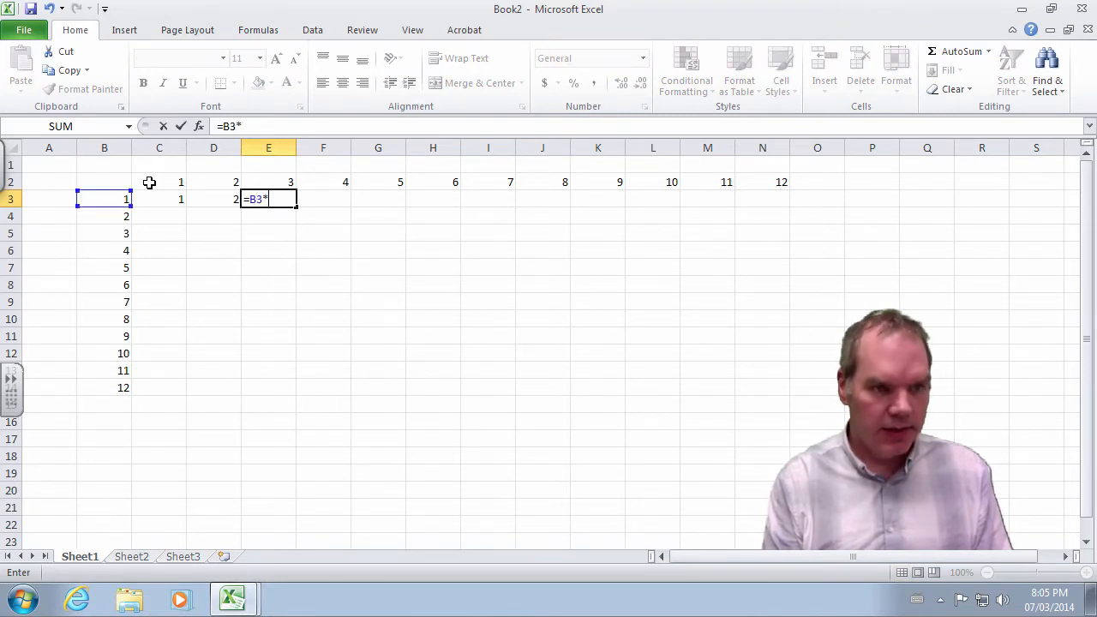
type("*")
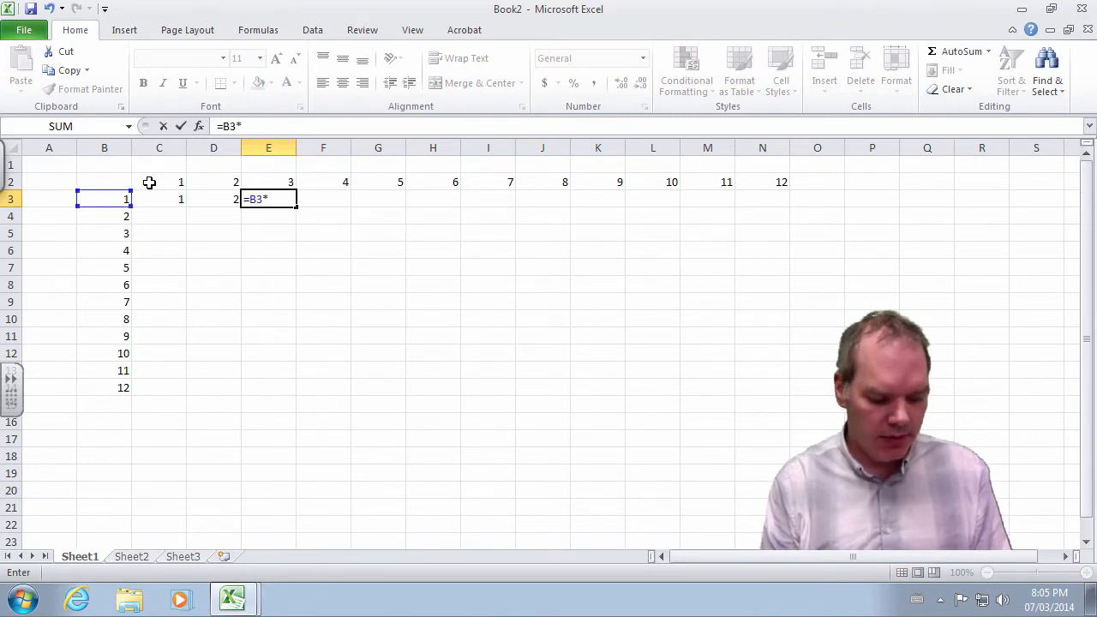
type("E2")
key("Return")
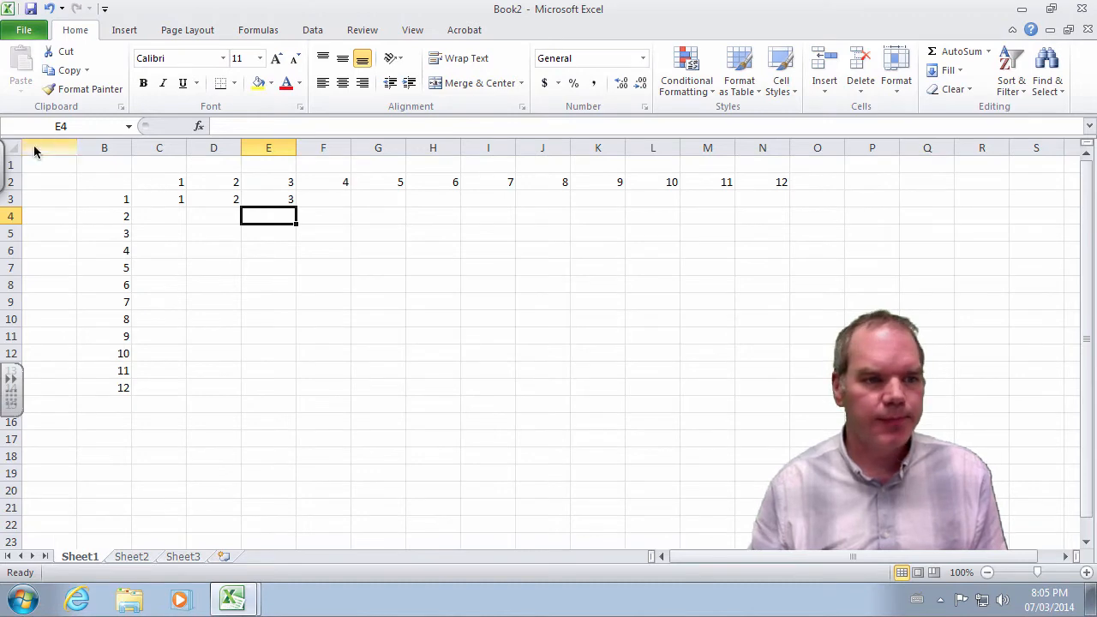
Step: Try to fill the formulas in C3:E3 across row 3 to N3
left_click(280, 202)
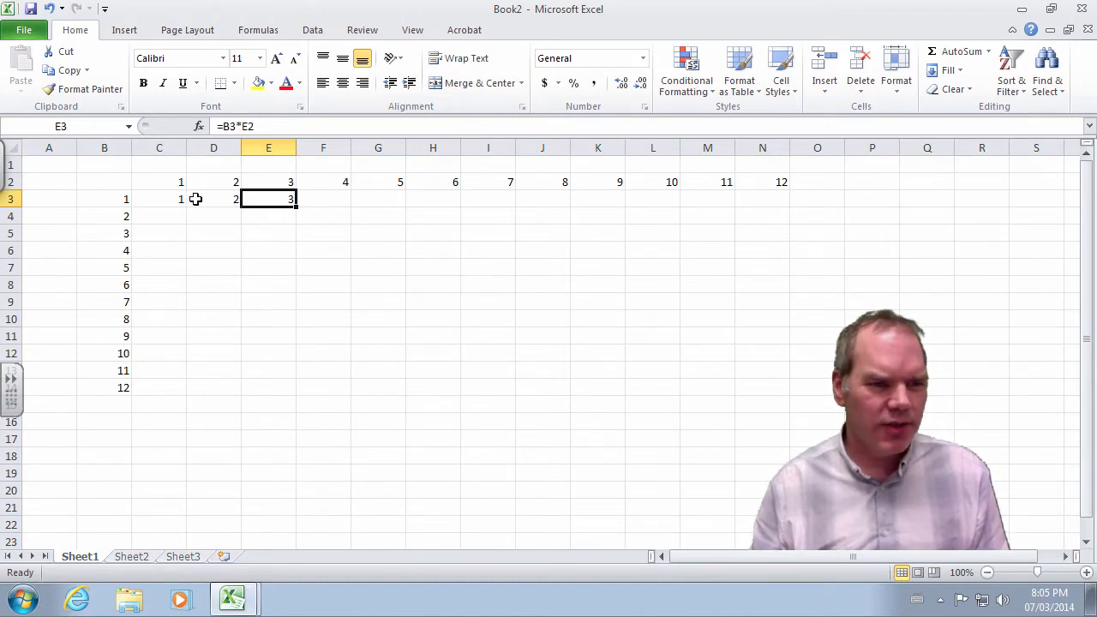
left_click_drag(195, 199, 284, 199)
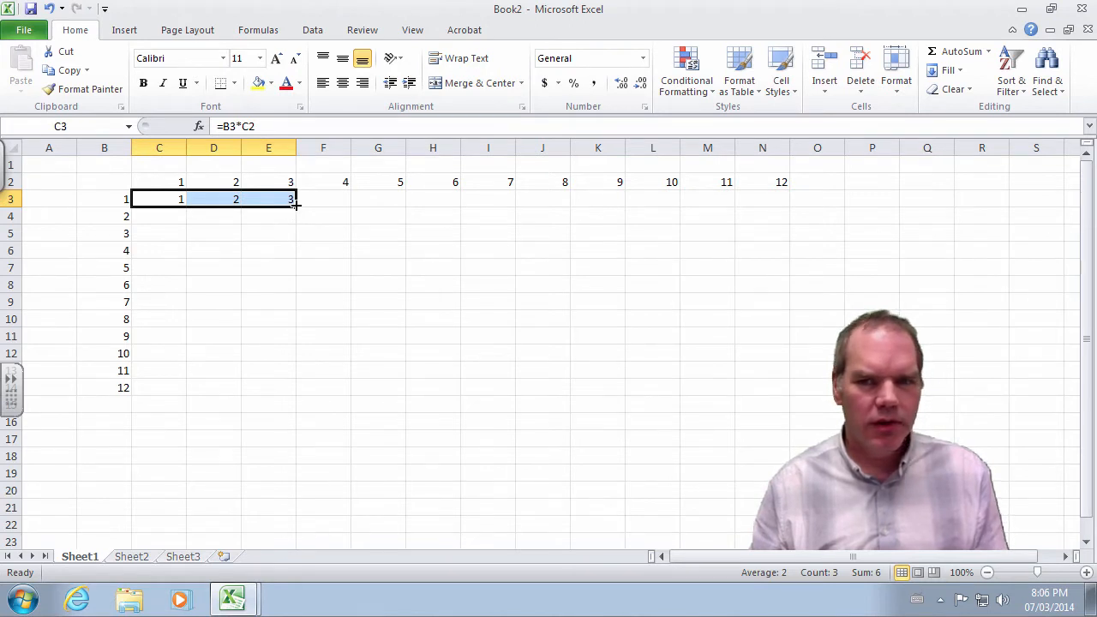
left_click_drag(296, 204, 767, 209)
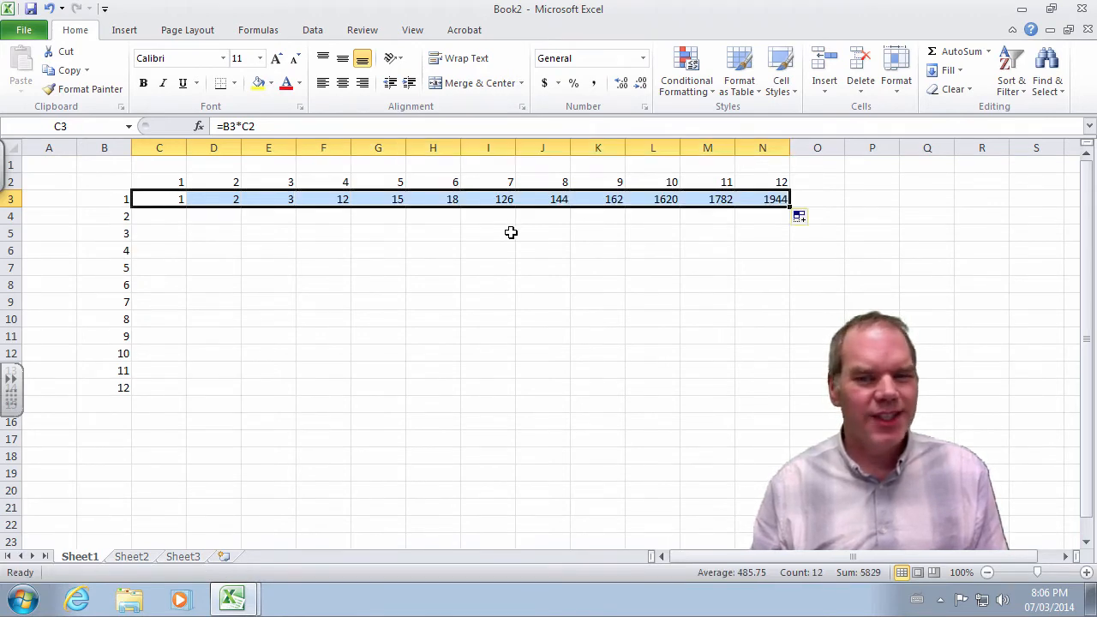
Step: Examine which cells the row 3 formulas in H3, E3, I3, J3, K3 and N3 refer to
double_click(434, 199)
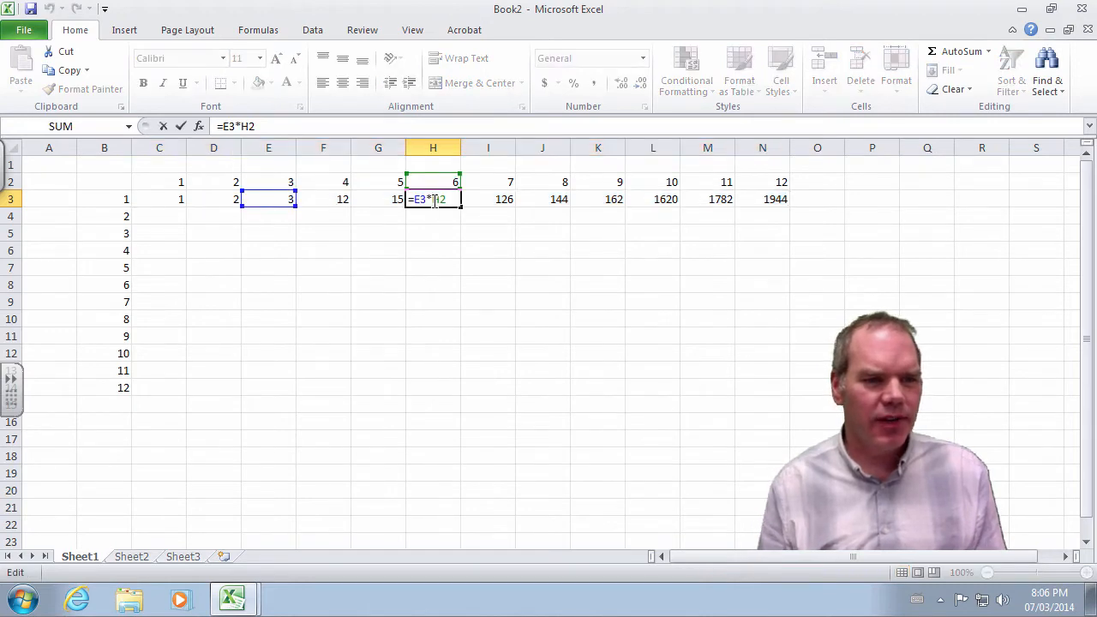
key("Escape")
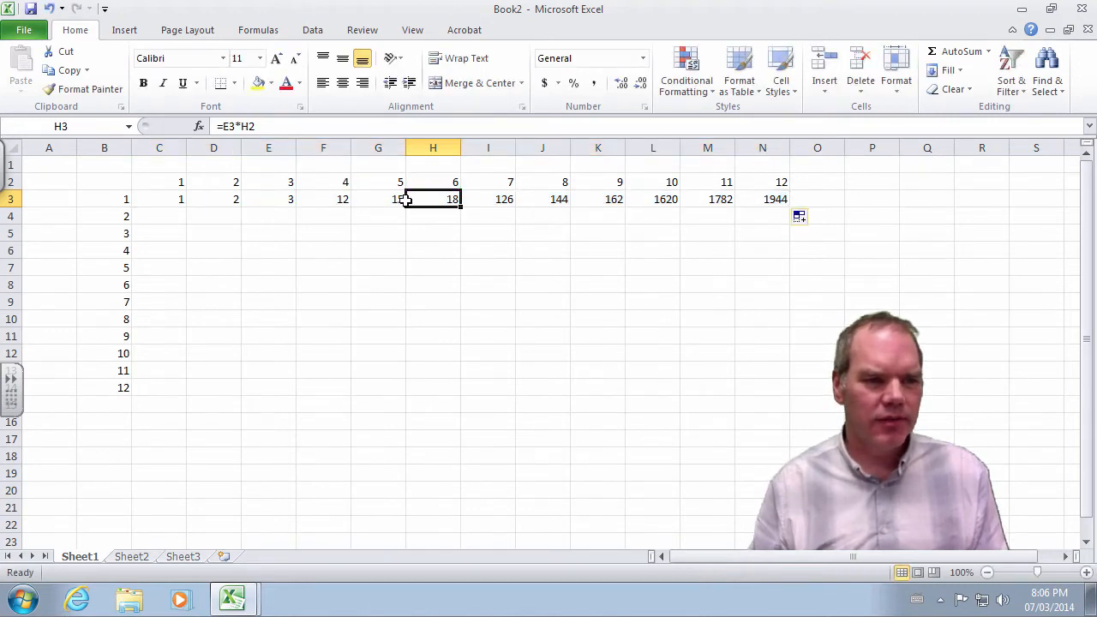
left_click(254, 201)
double_click(253, 201)
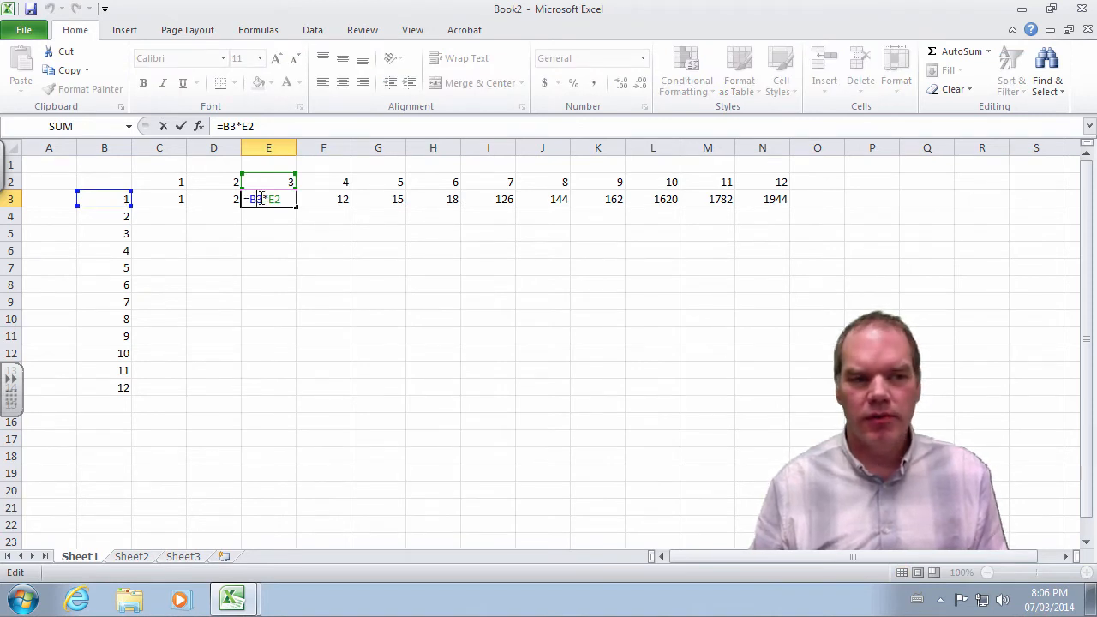
left_click(502, 200)
double_click(502, 201)
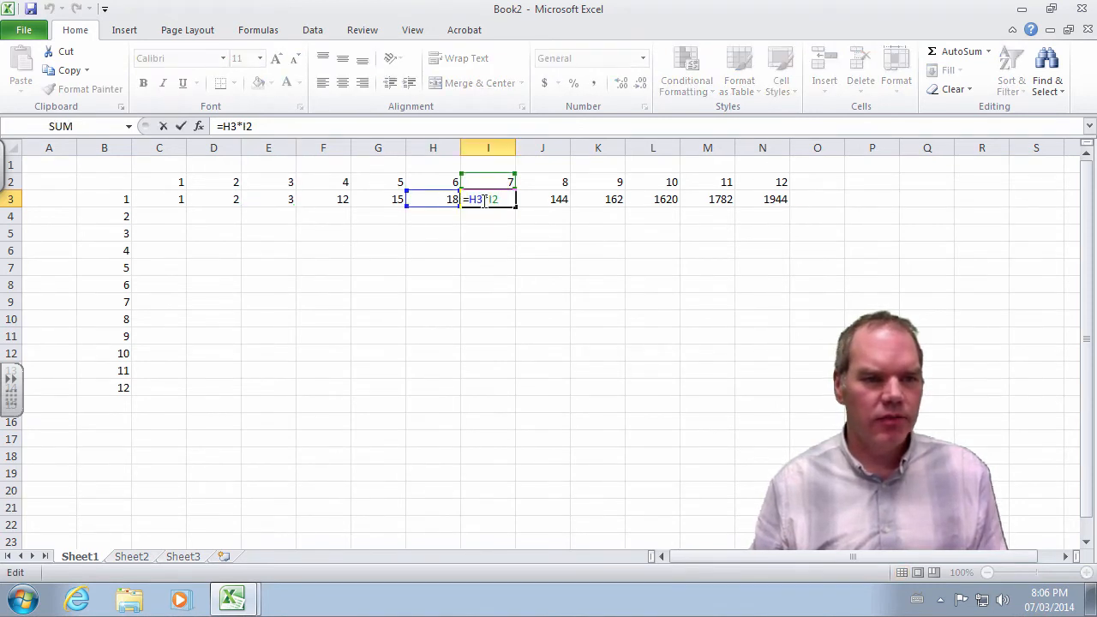
key("Escape")
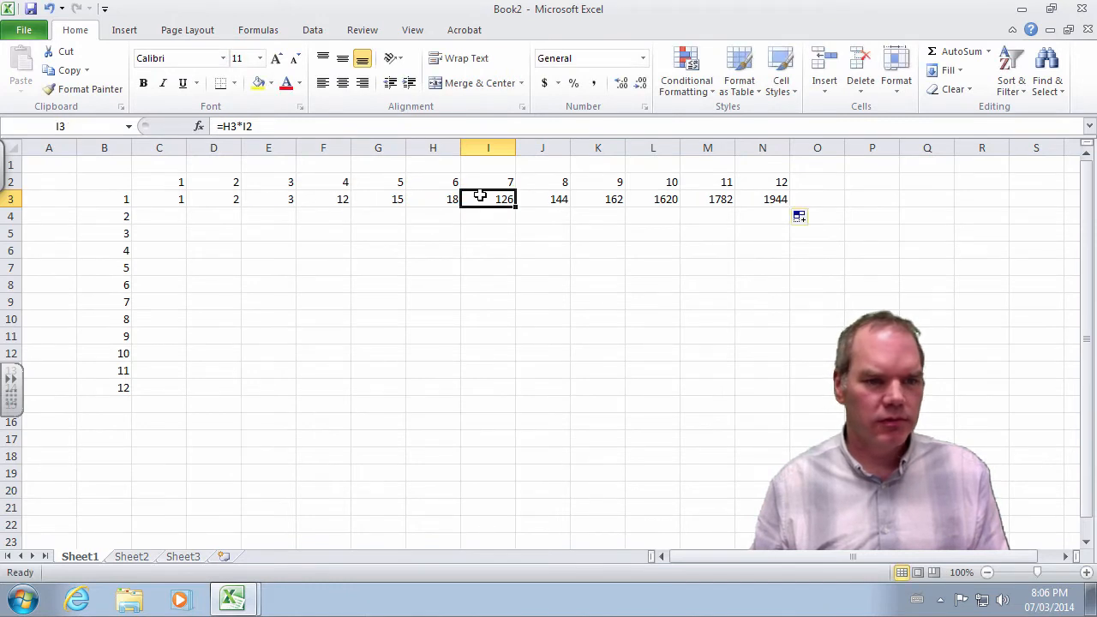
left_click(561, 199)
double_click(561, 200)
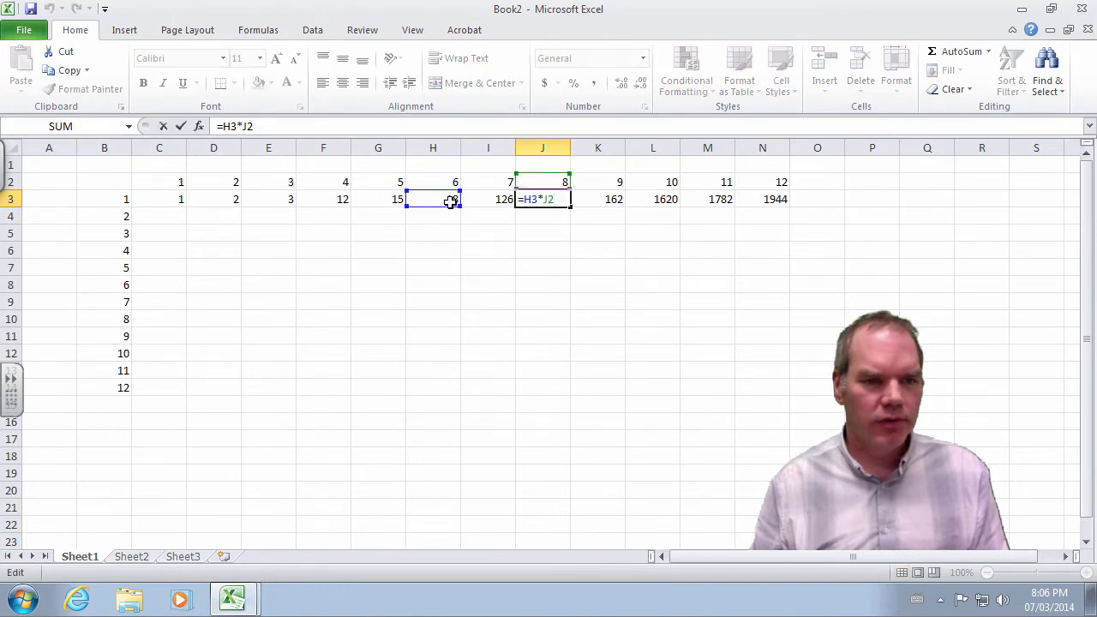
key("Escape")
left_click(580, 198)
double_click(580, 199)
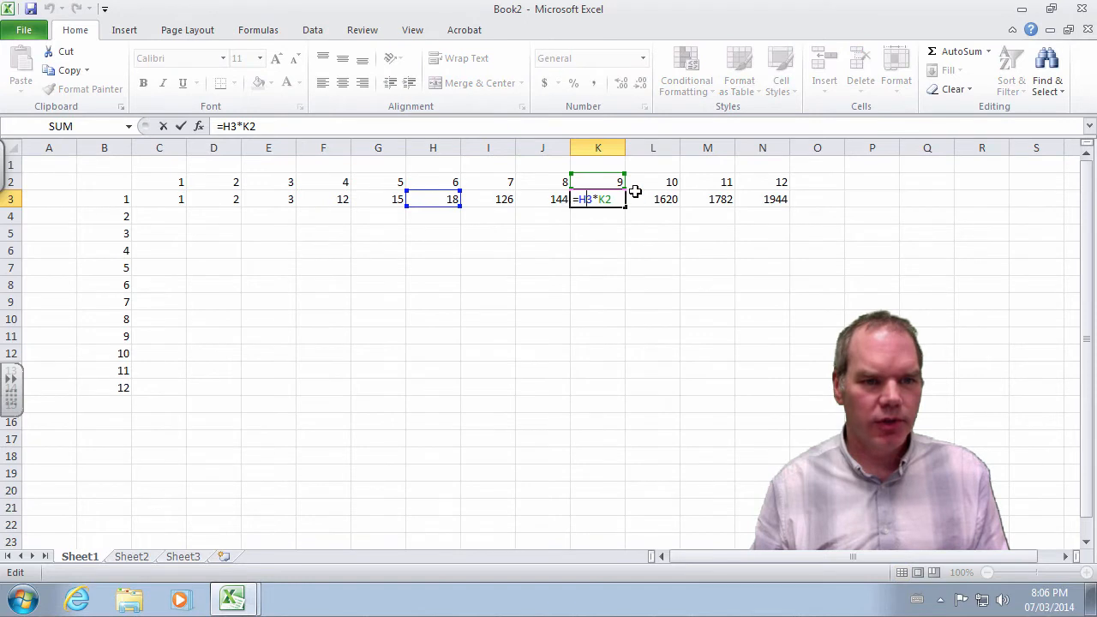
key("Escape")
left_click(760, 199)
double_click(761, 200)
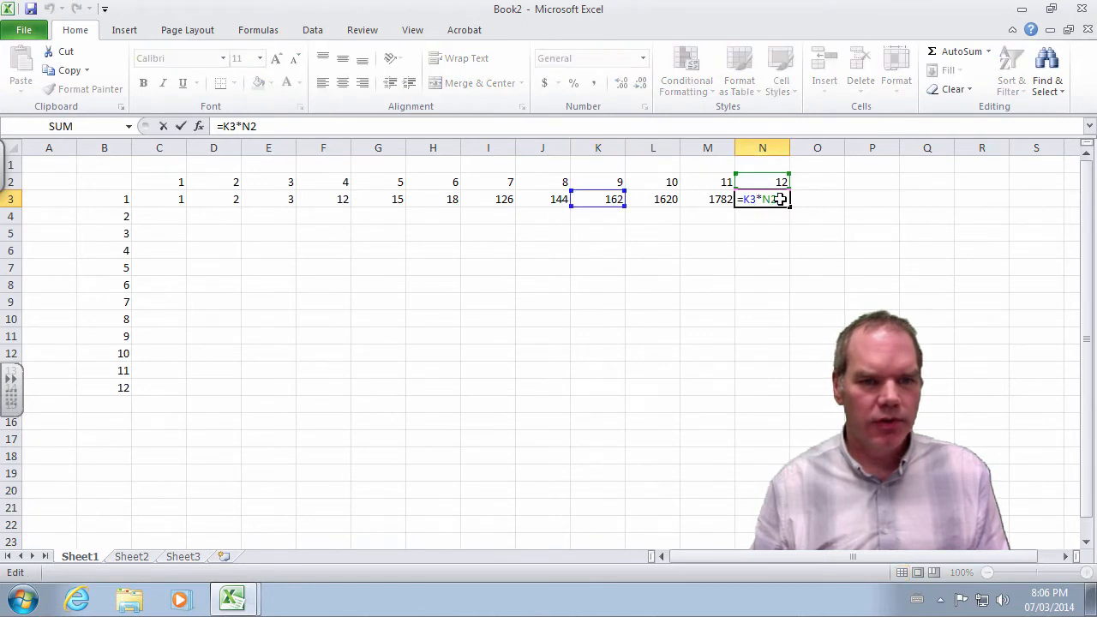
key("Escape")
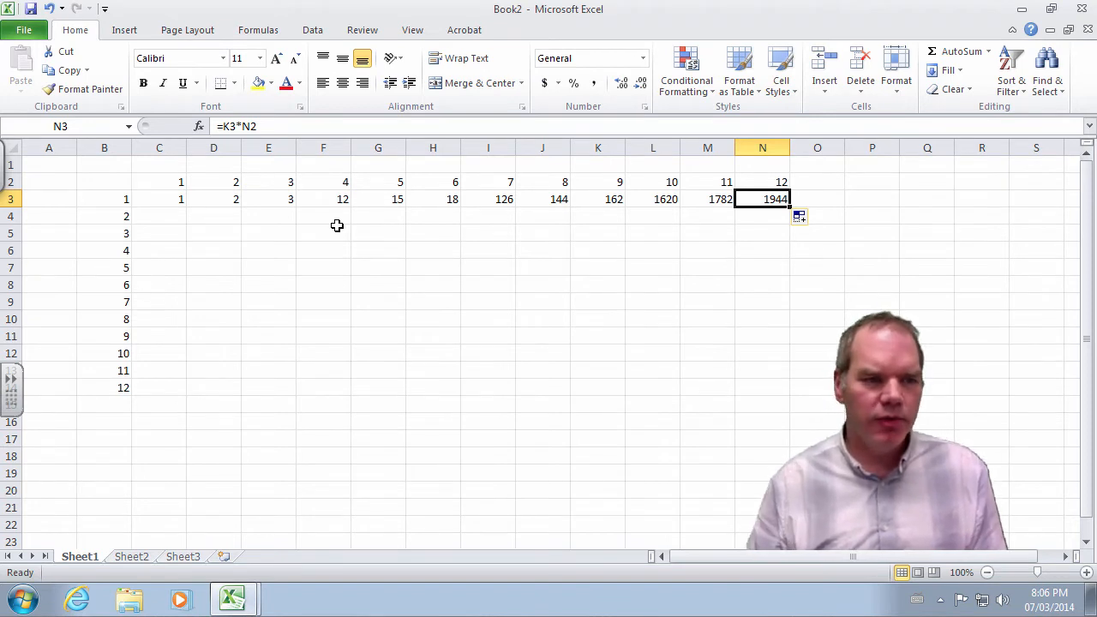
Step: Fill the formula in C3 alone across row 3 to N3, overwriting the existing formulas
left_click(183, 199)
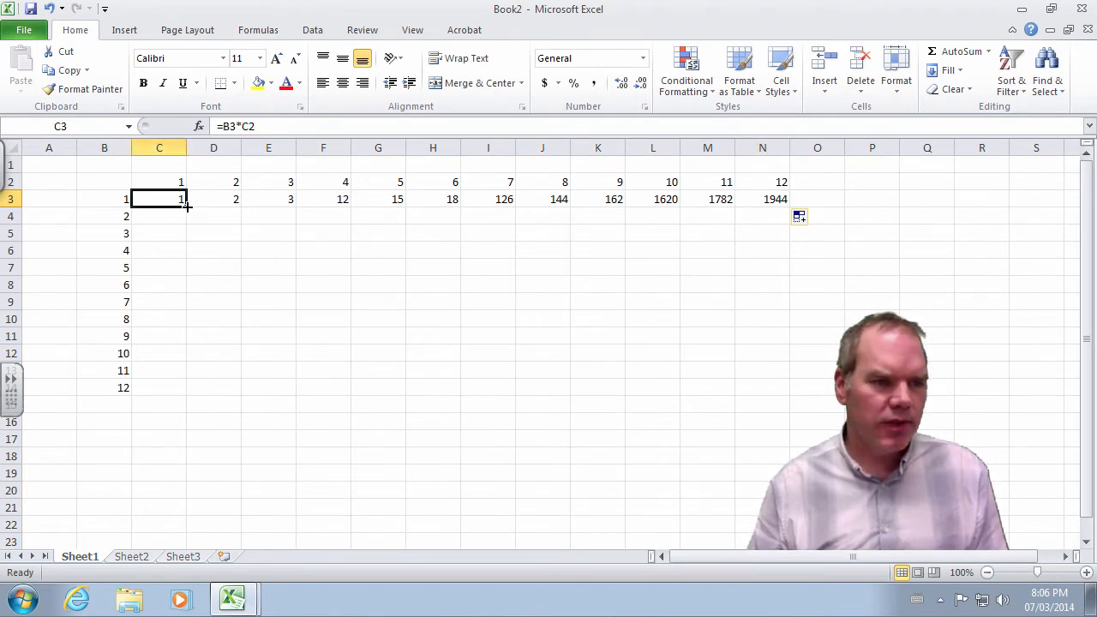
left_click_drag(186, 206, 776, 208)
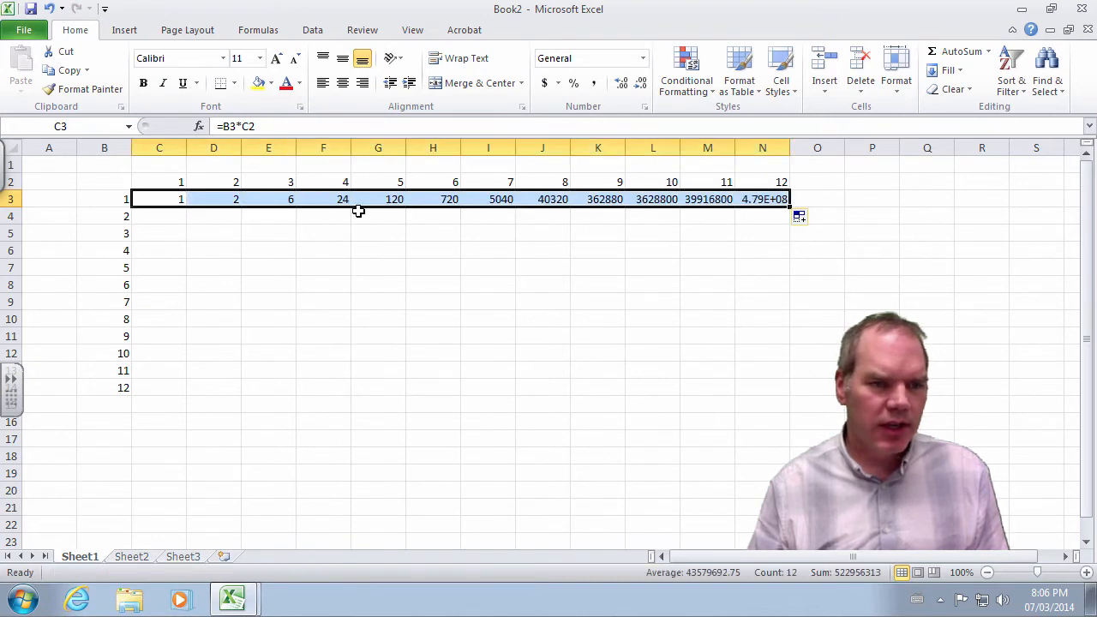
Step: Examine which cells the filled formulas in C3, D3 and E3 refer to
double_click(171, 199)
left_click(221, 198)
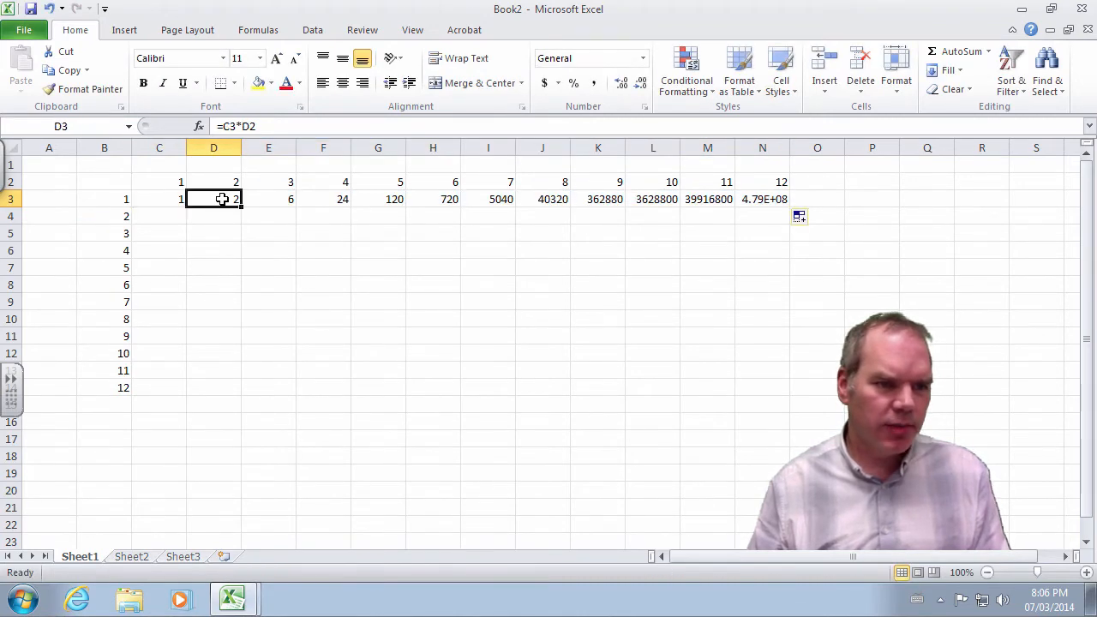
double_click(221, 199)
key("Escape")
double_click(274, 197)
key("Escape")
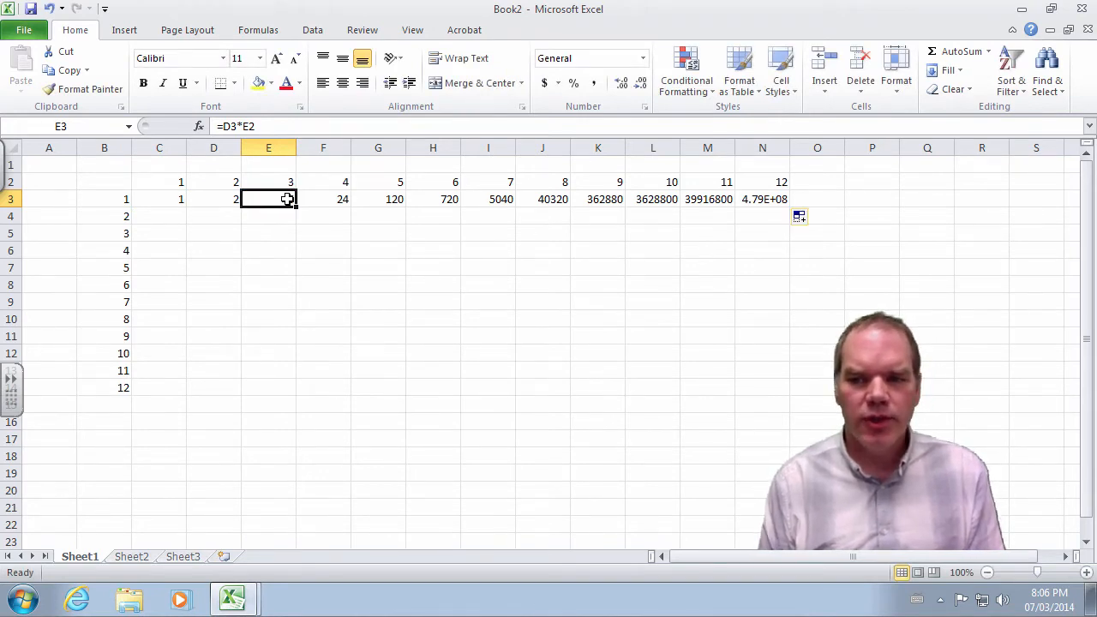
Step: Enter the note "$ anchors the column or the row, so that it is not changed when copied or autofilled" in D16
left_click(204, 424)
type("$")
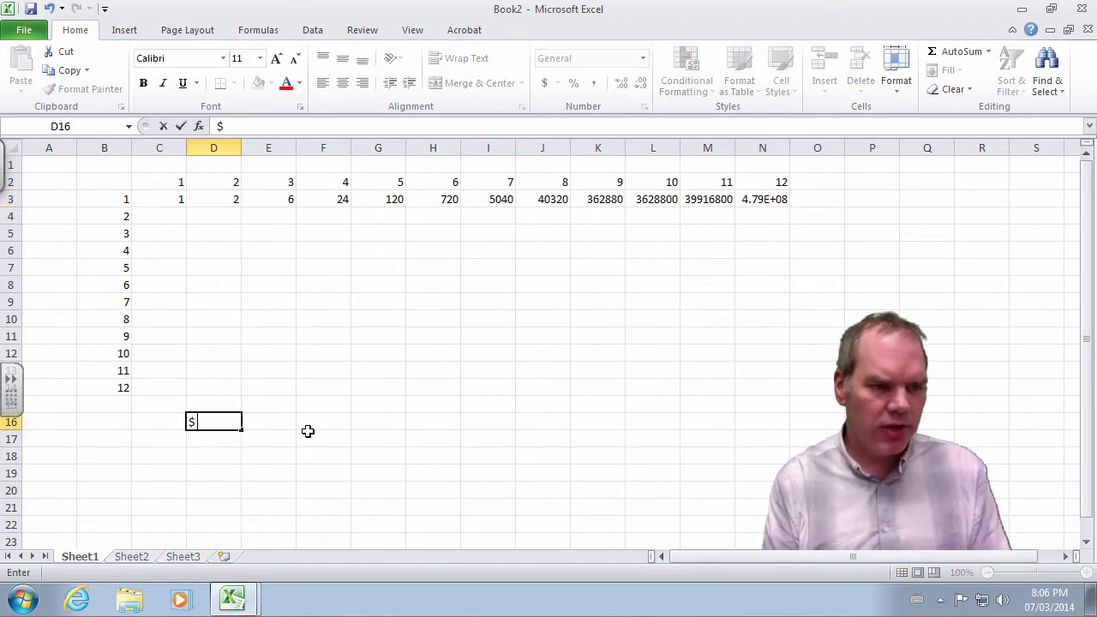
type(" anchors")
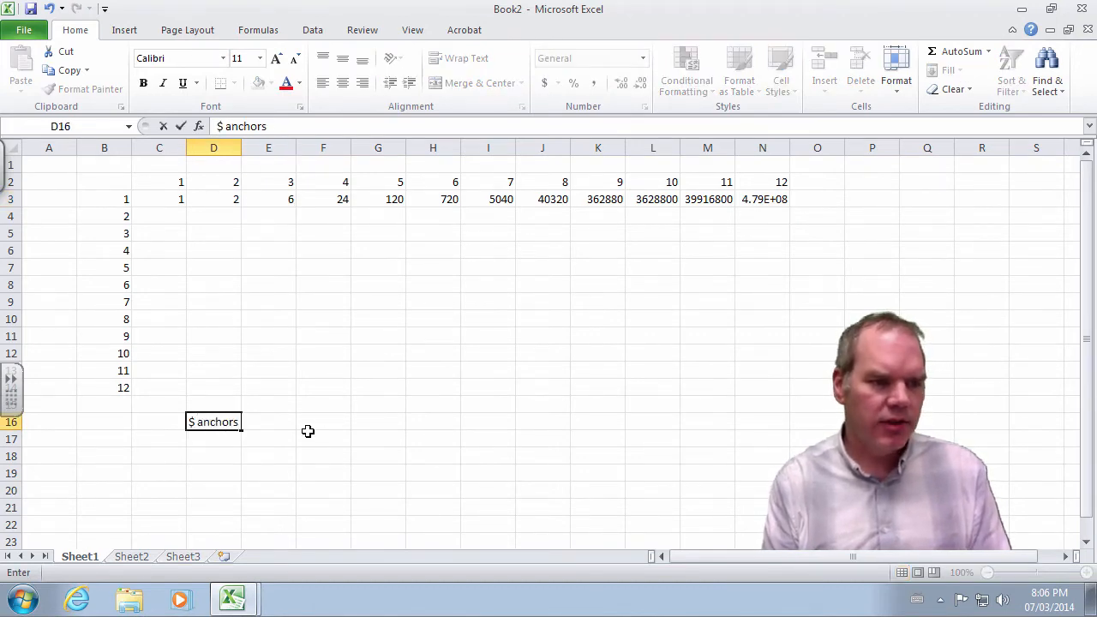
type(" the col")
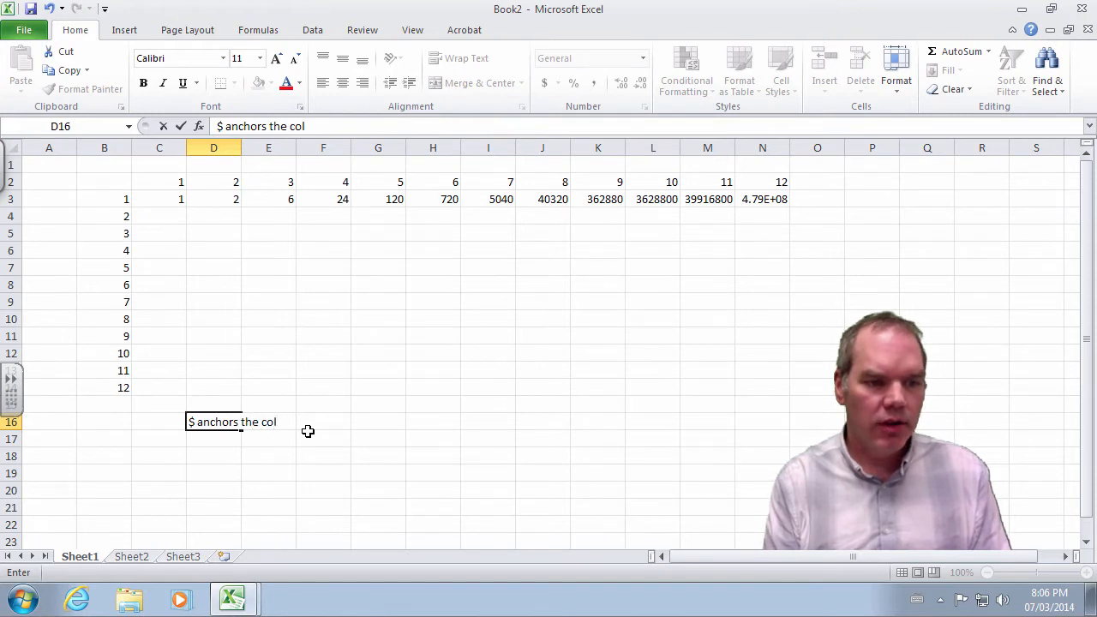
type("umn or the row")
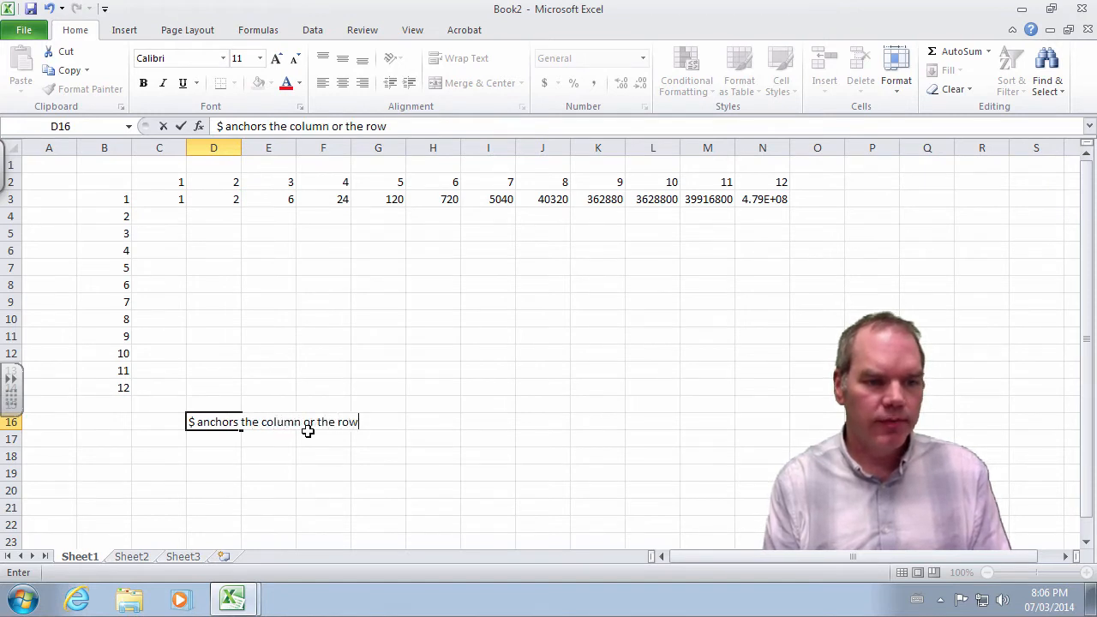
type(", so that it is")
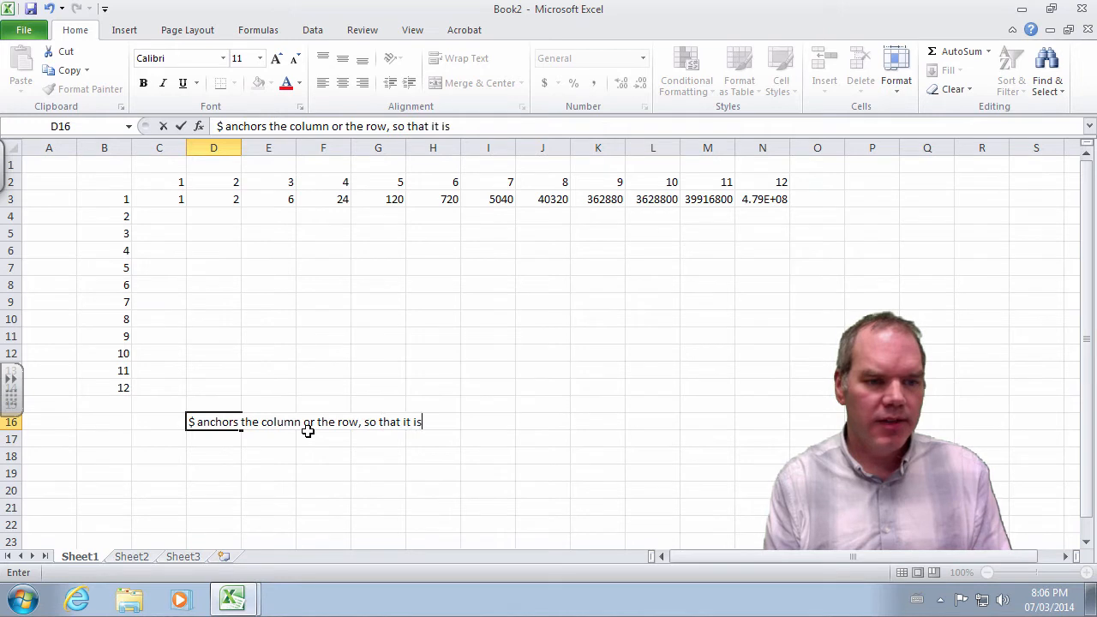
type(" not")
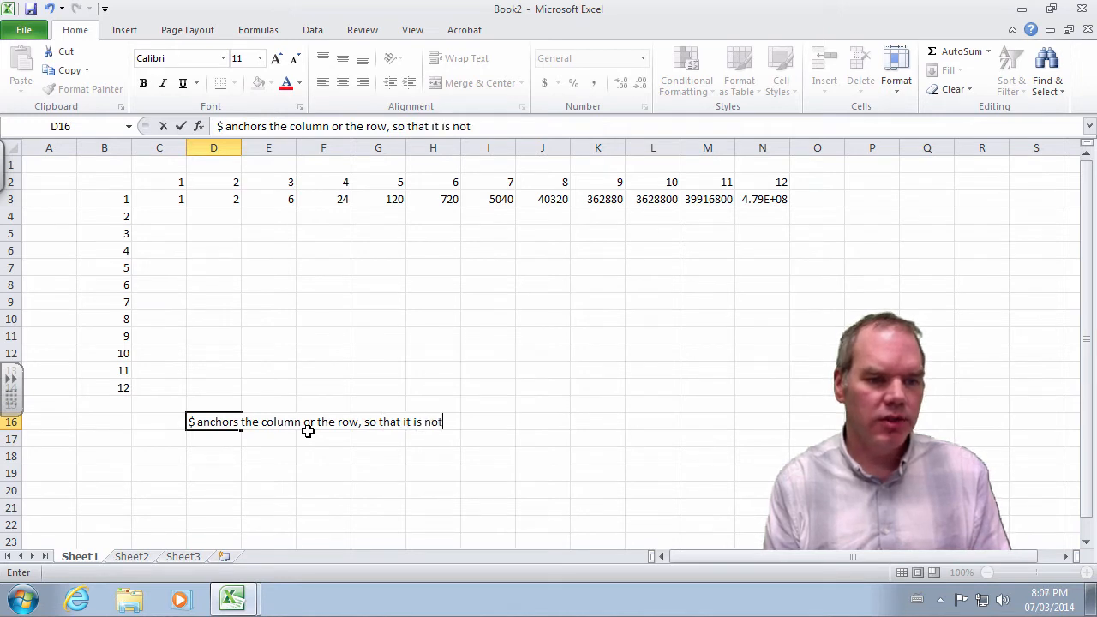
type(" changed when copied or a")
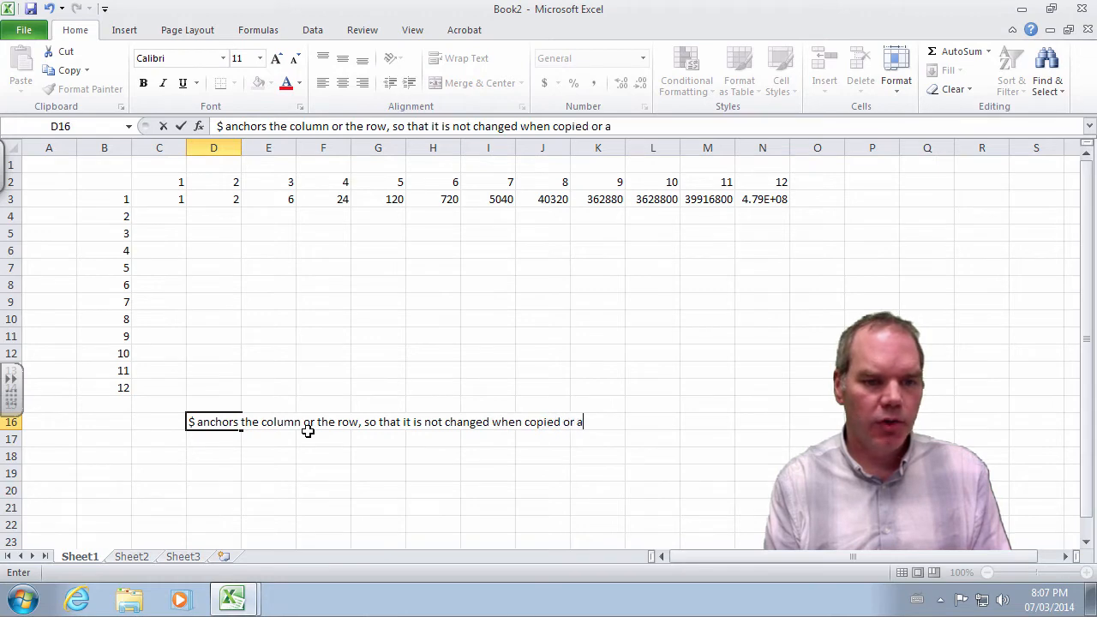
type("utofilled")
key("Return")
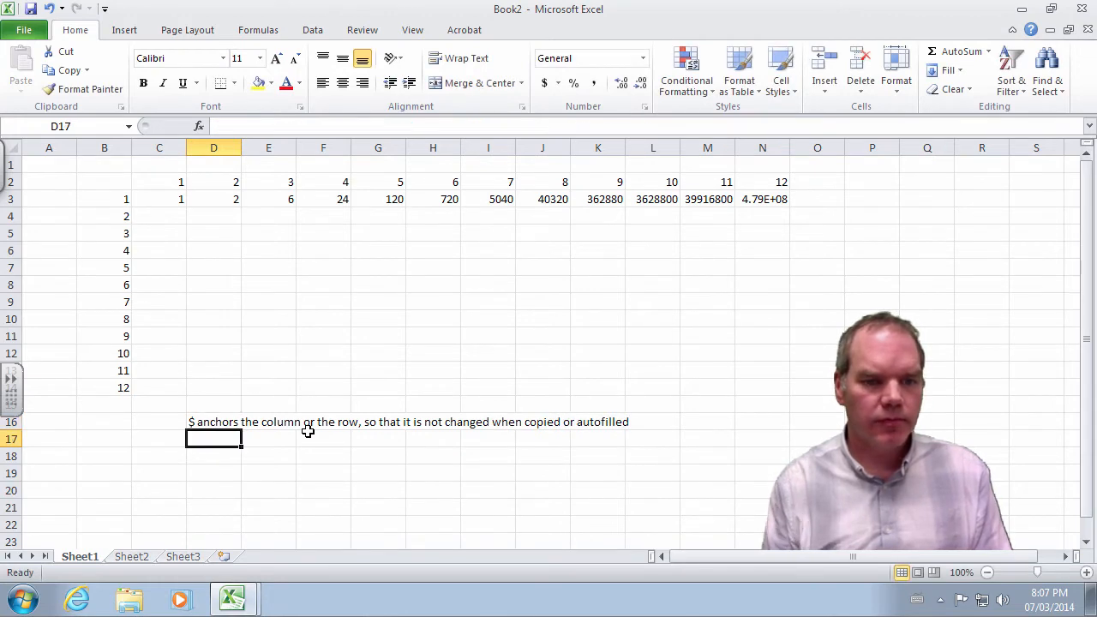
Step: Change the formula in C3 to =$B3*C$2, anchoring column B and row 2
left_click(162, 199)
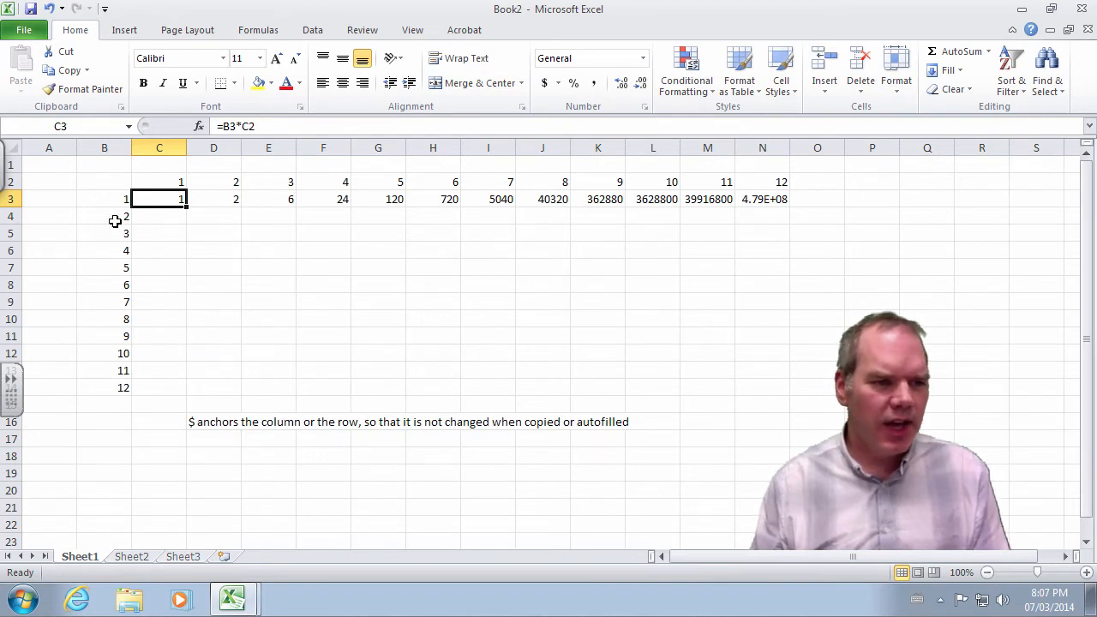
left_click(174, 183)
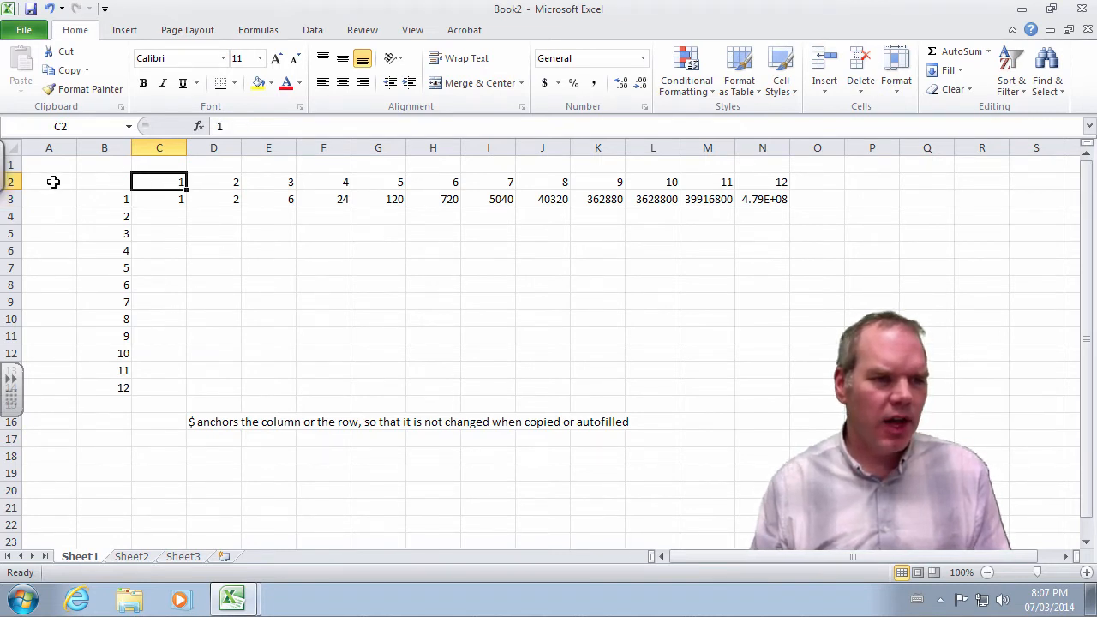
left_click(14, 181)
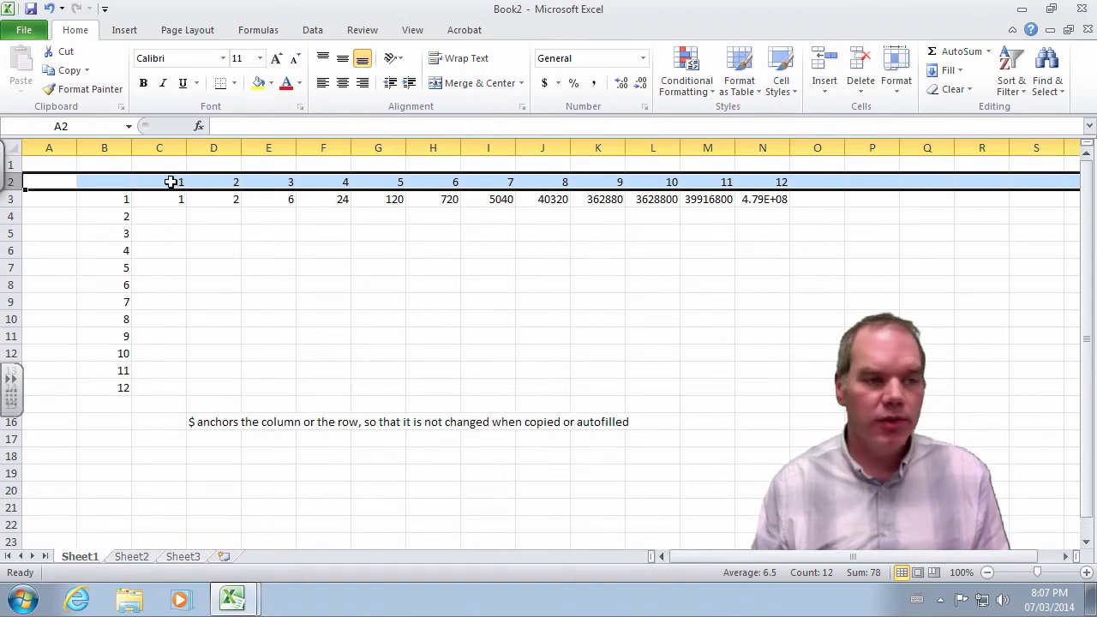
left_click(103, 147)
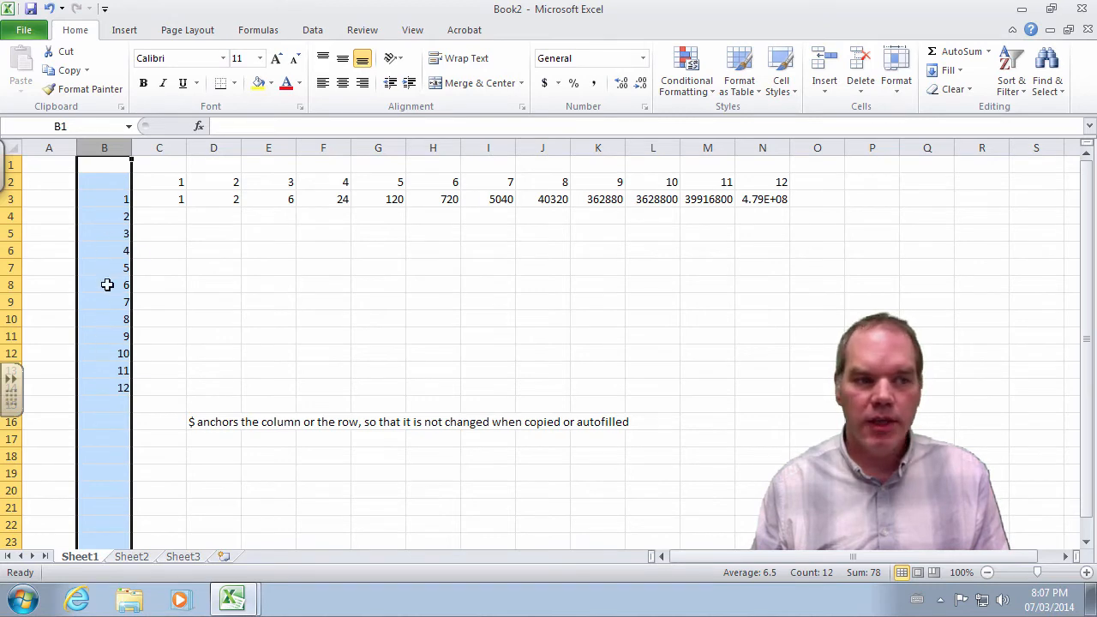
left_click(170, 201)
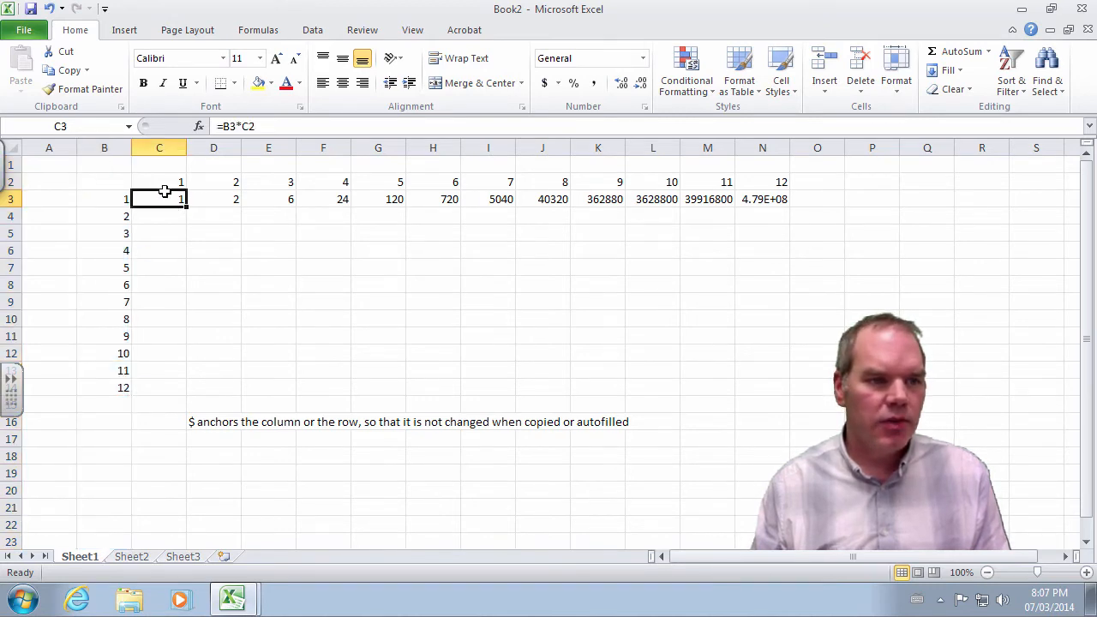
left_click(225, 129)
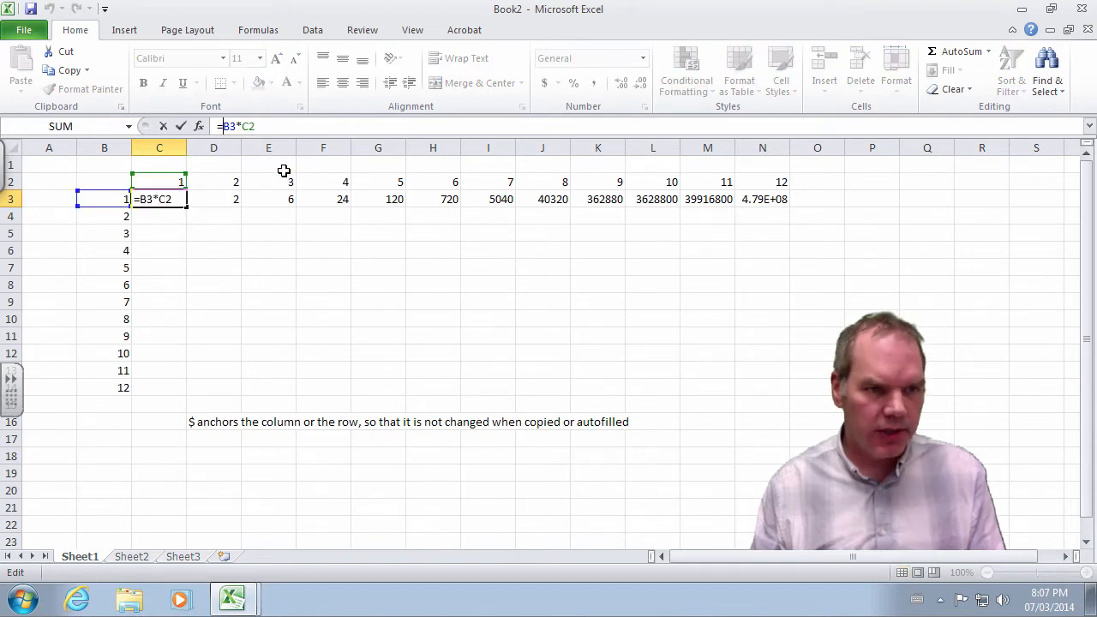
type("$B3*C")
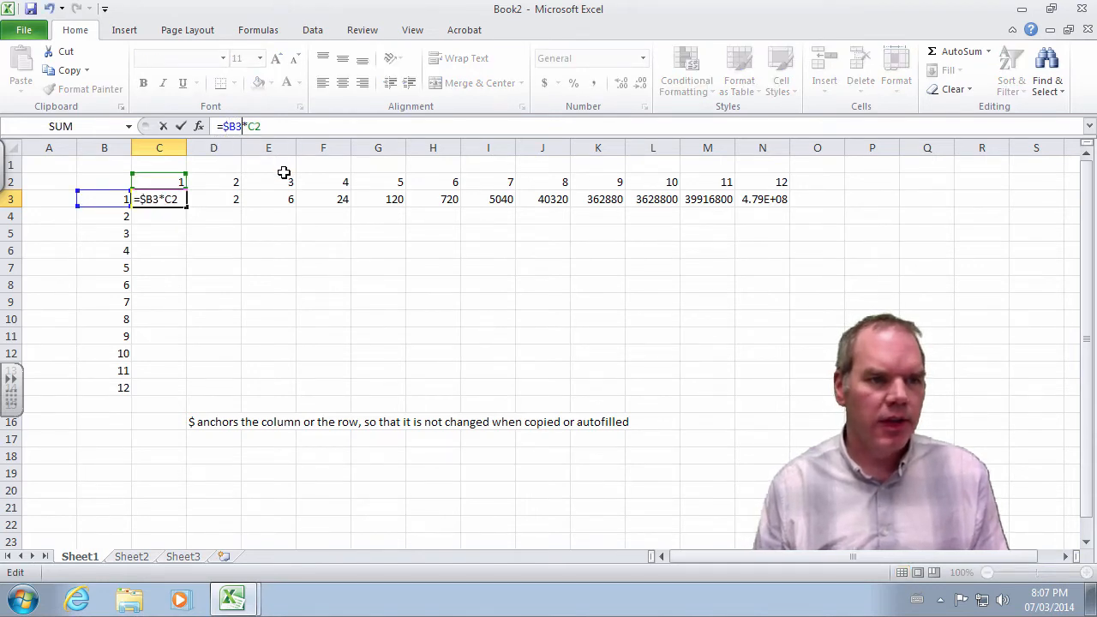
type("$")
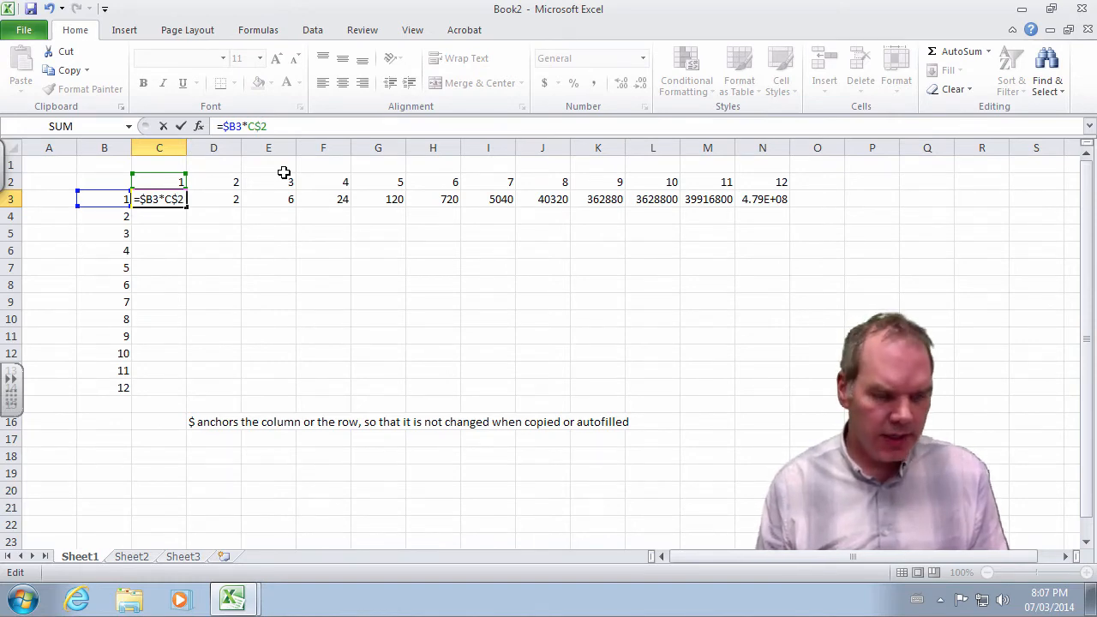
key("Return")
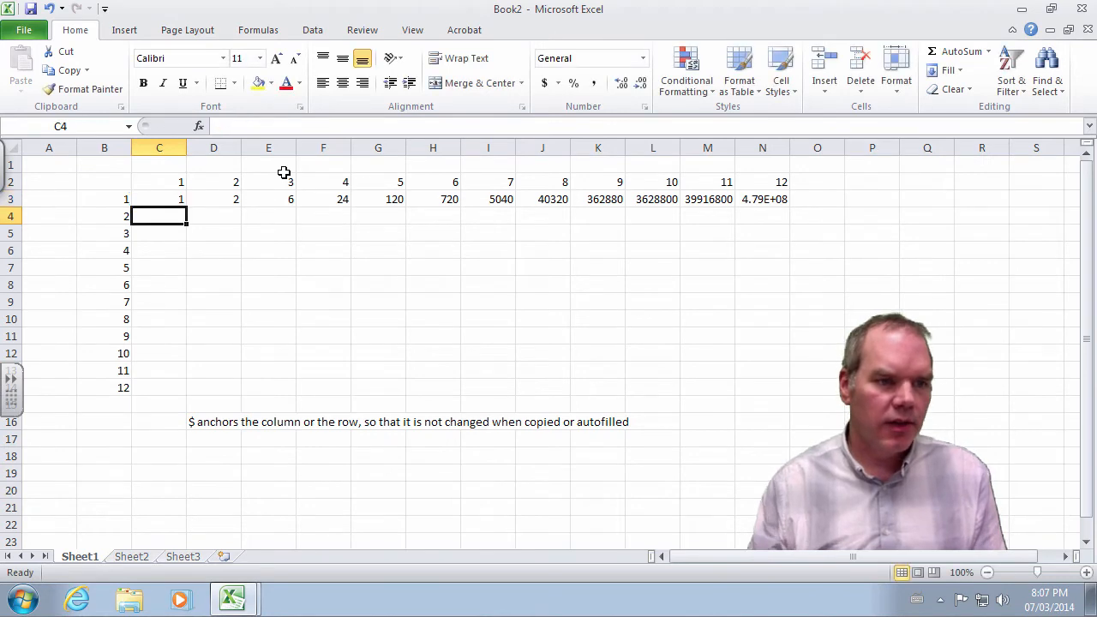
Step: Fill the anchored formula in C3 across row 3 to N3, overwriting the existing formulas
left_click(175, 199)
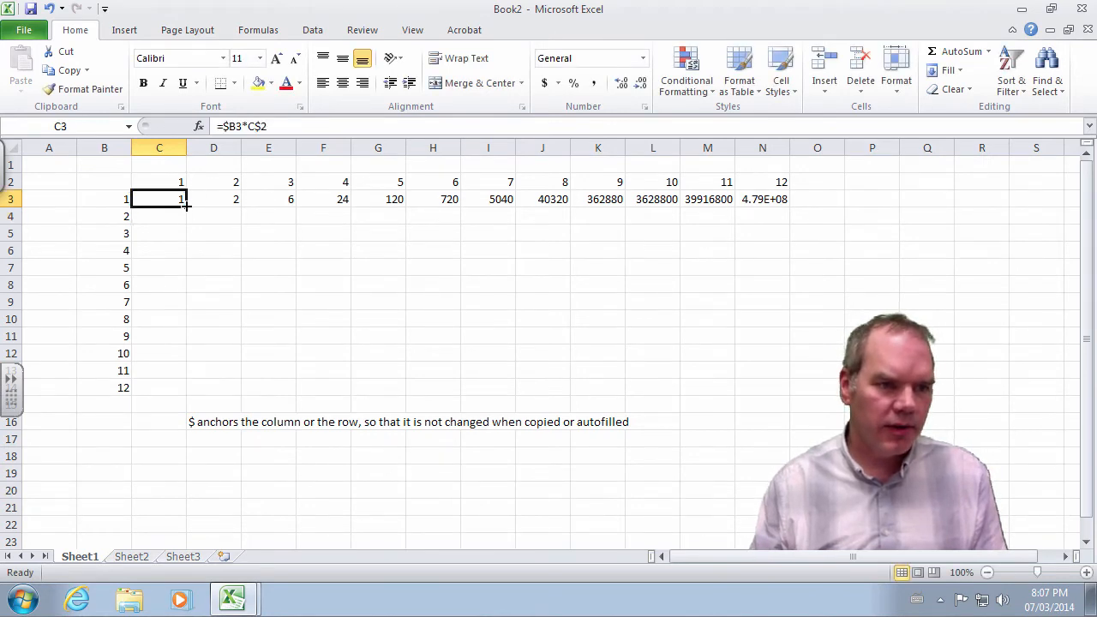
left_click_drag(186, 206, 775, 210)
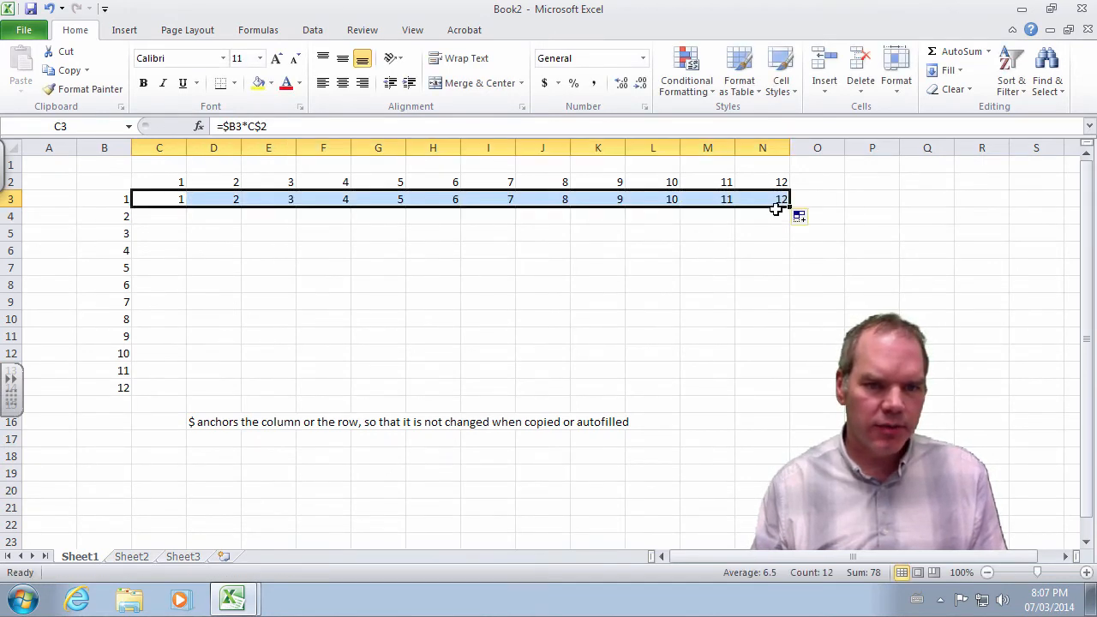
left_click(771, 214)
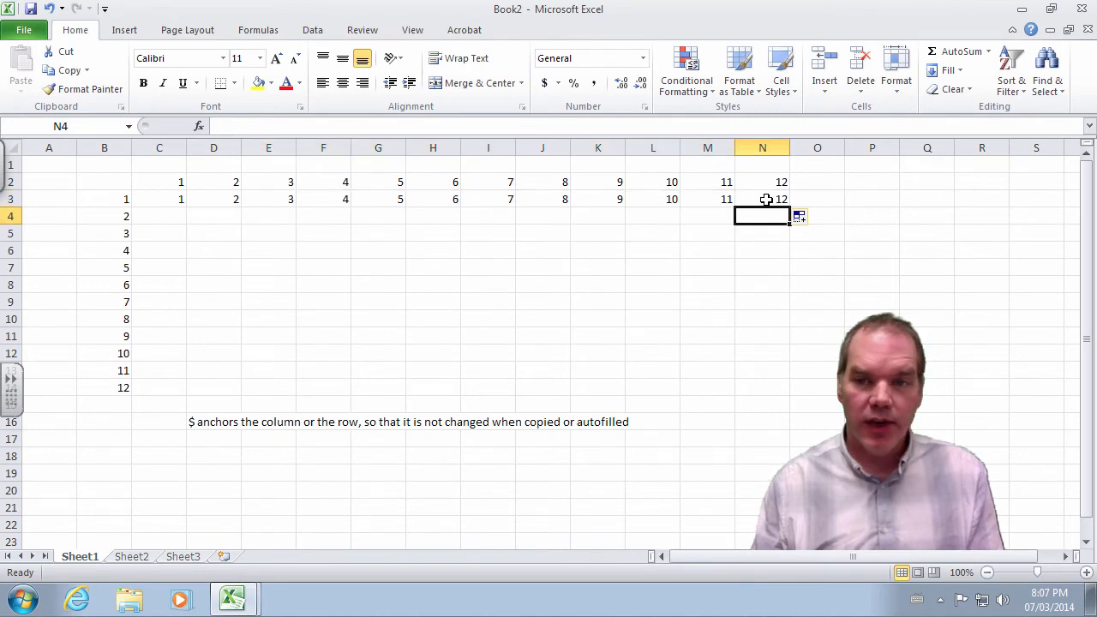
Step: Examine which cells the anchored formulas in C3, D3 and E3 refer to
left_click(158, 198)
double_click(167, 198)
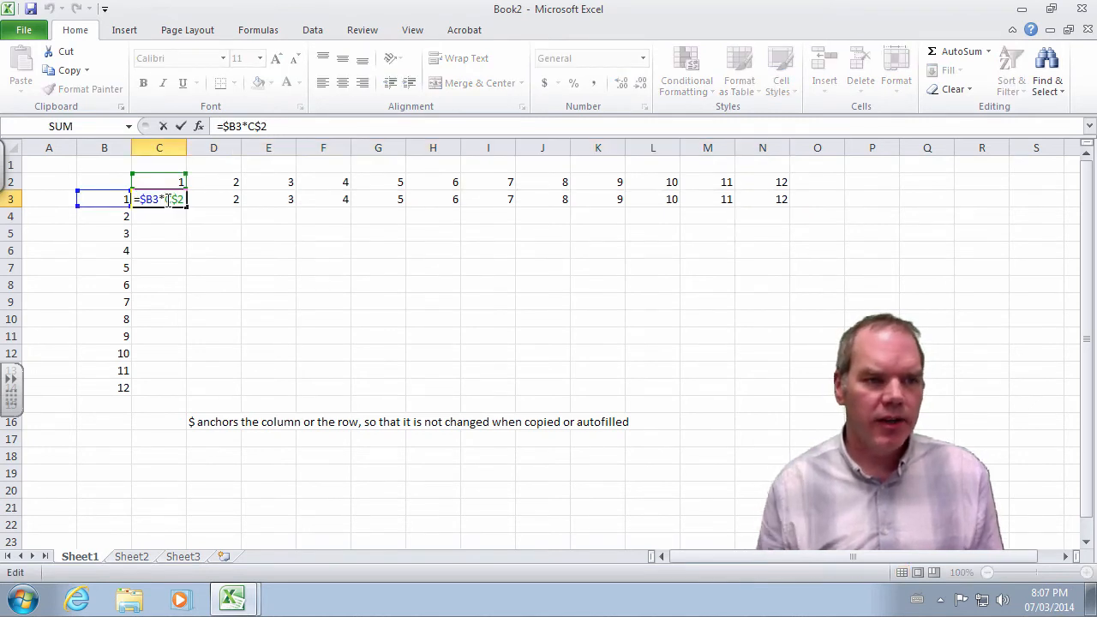
key("Escape")
double_click(227, 199)
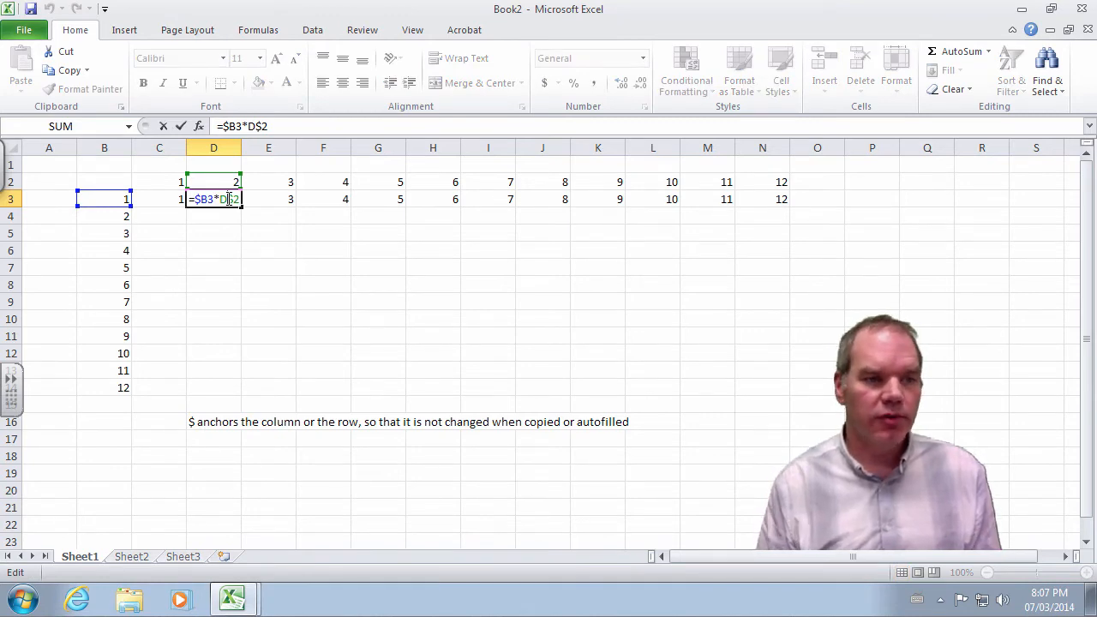
key("Escape")
double_click(271, 199)
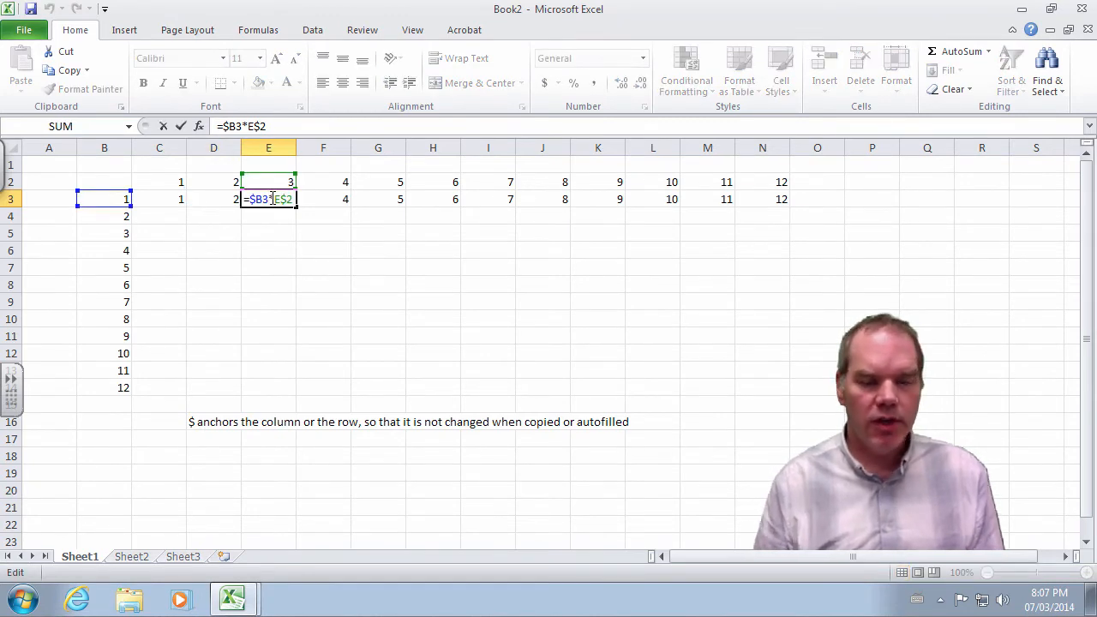
key("Escape")
Step: Compare the cell references of the anchored formula in C3 with those in G3
double_click(168, 201)
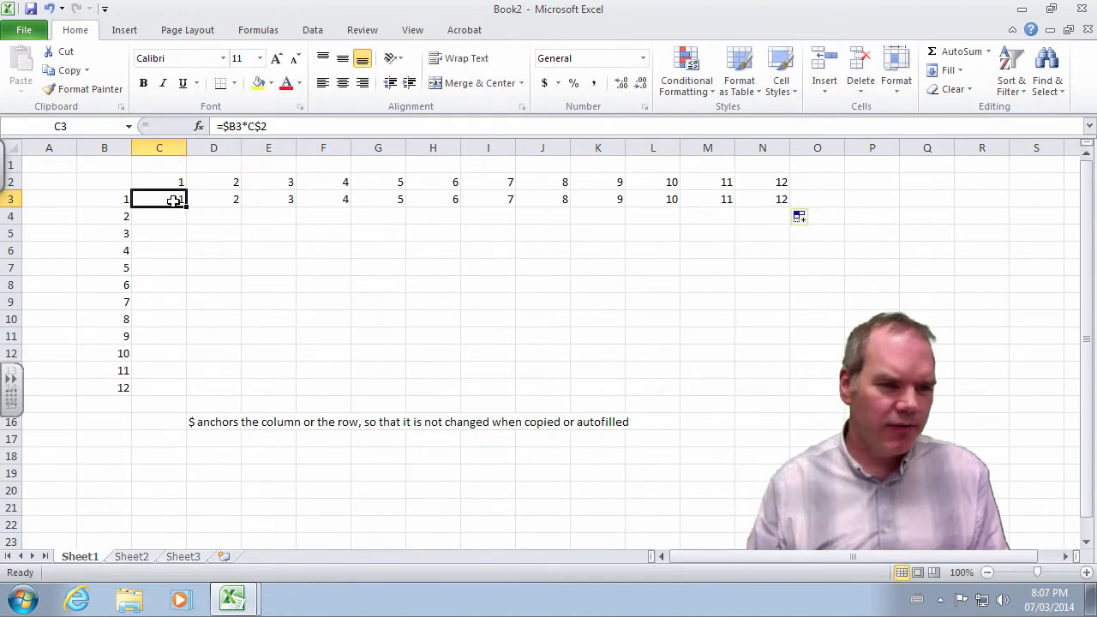
key("Escape")
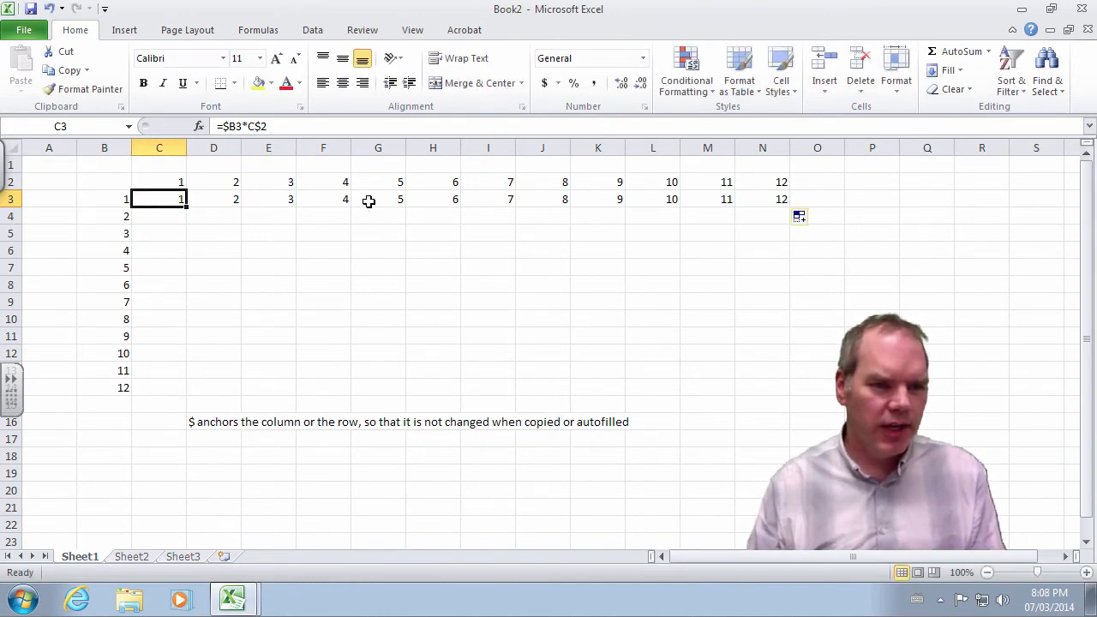
double_click(374, 201)
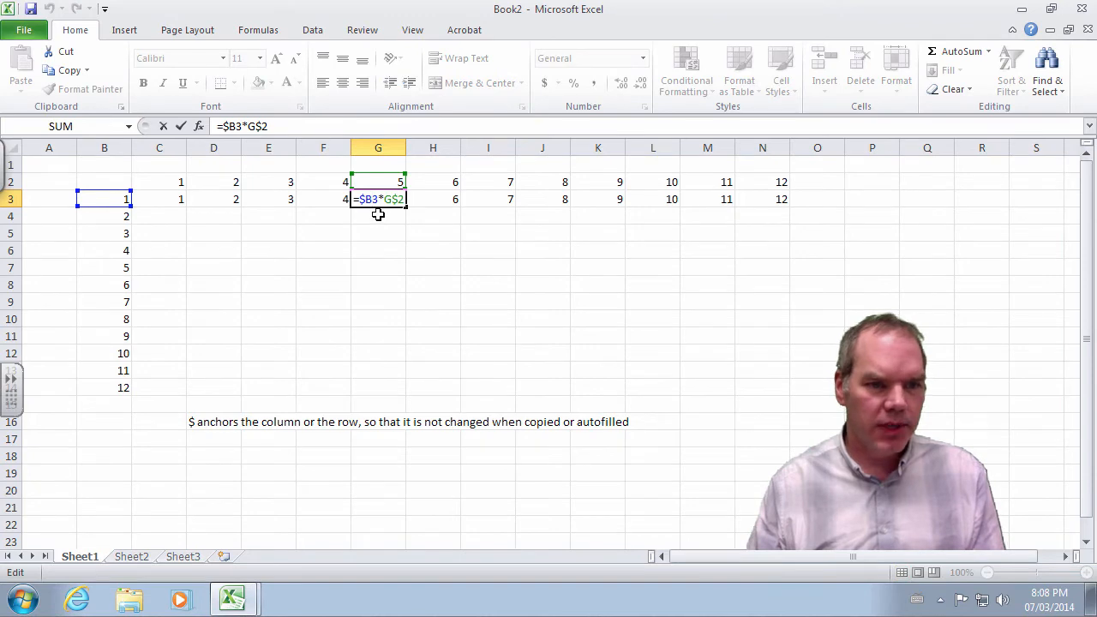
key("Escape")
double_click(181, 202)
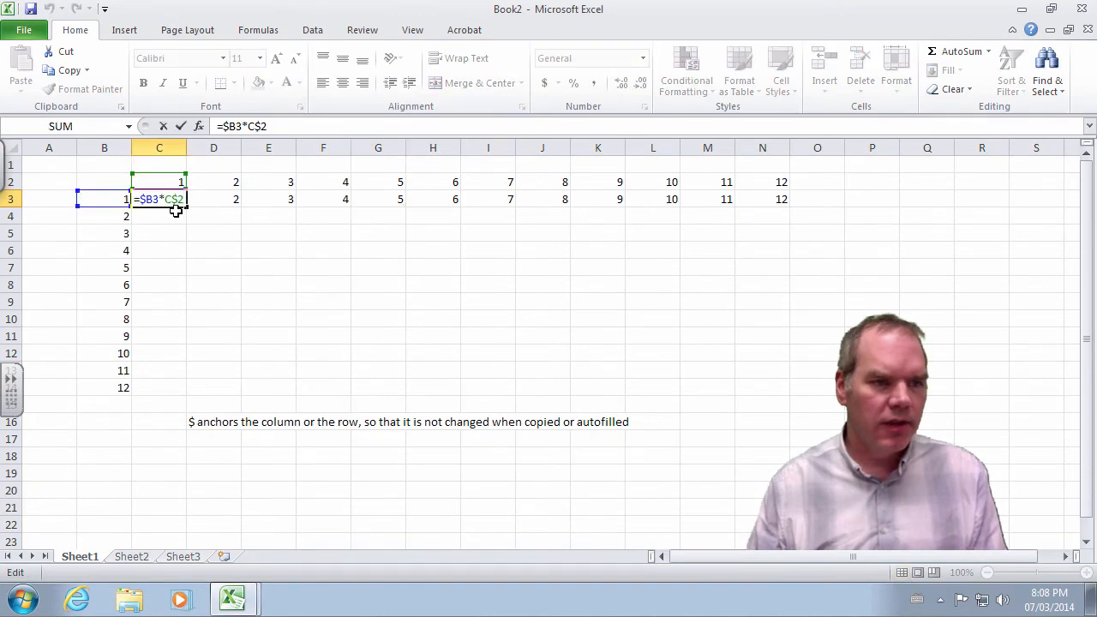
key("Escape")
left_click(395, 204)
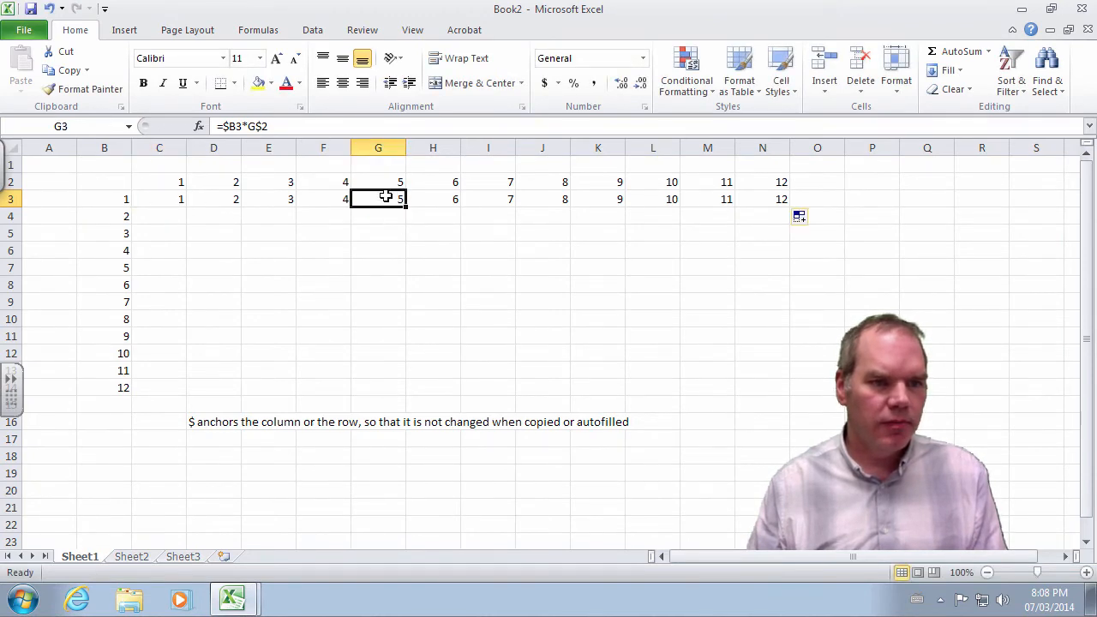
double_click(386, 196)
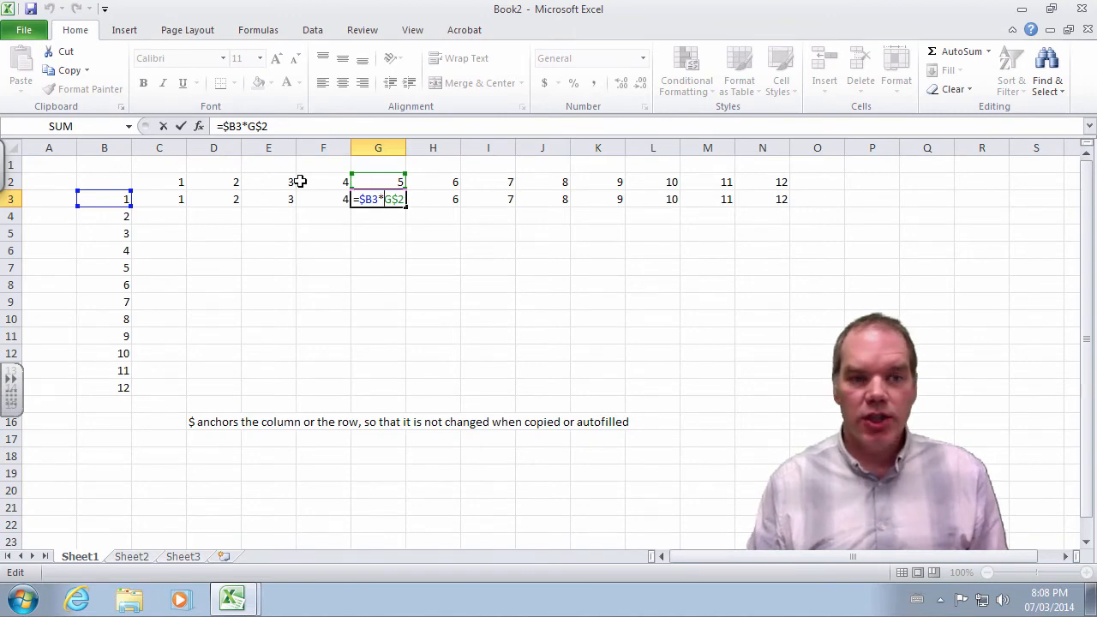
key("Escape")
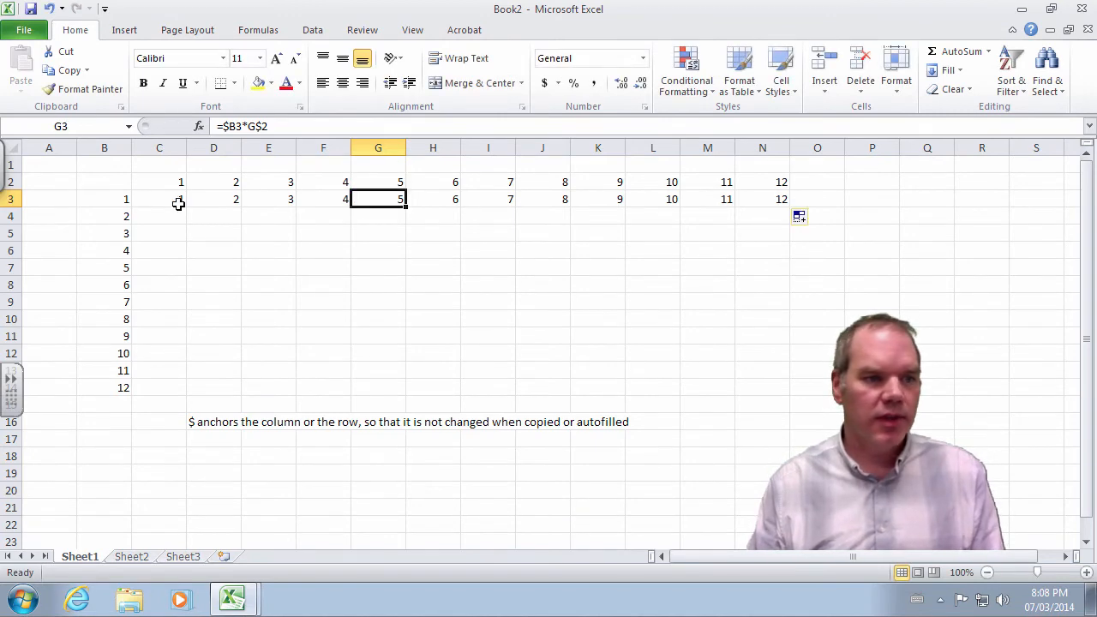
Step: Fill the formulas in C3:N3 down to row 14 and check which cells the formula in I10 refers to
left_click_drag(177, 199, 787, 394)
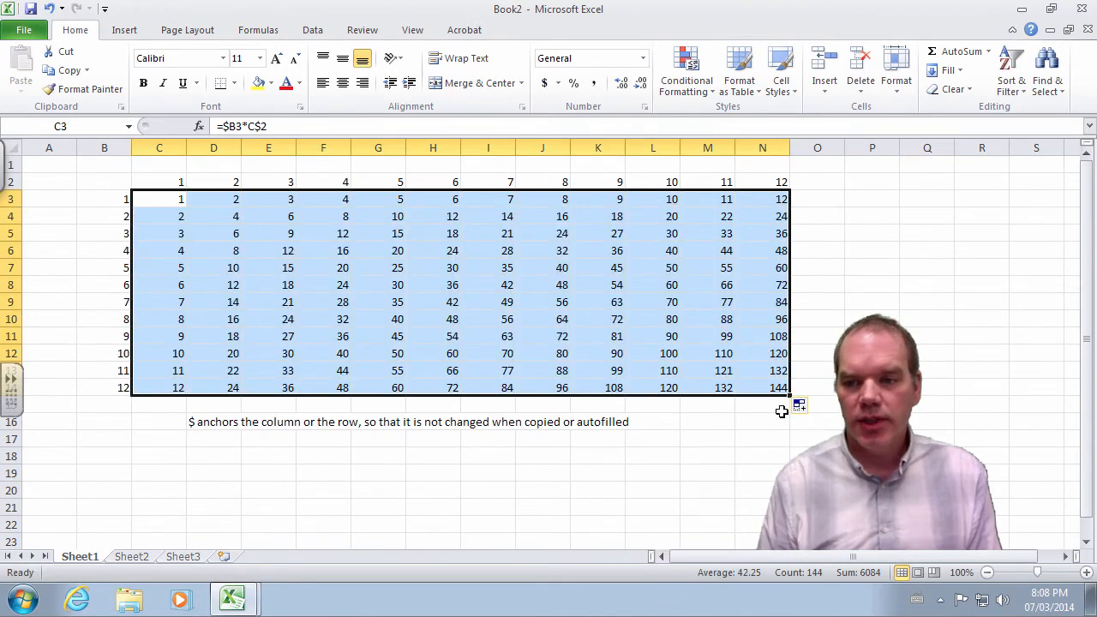
left_click(512, 323)
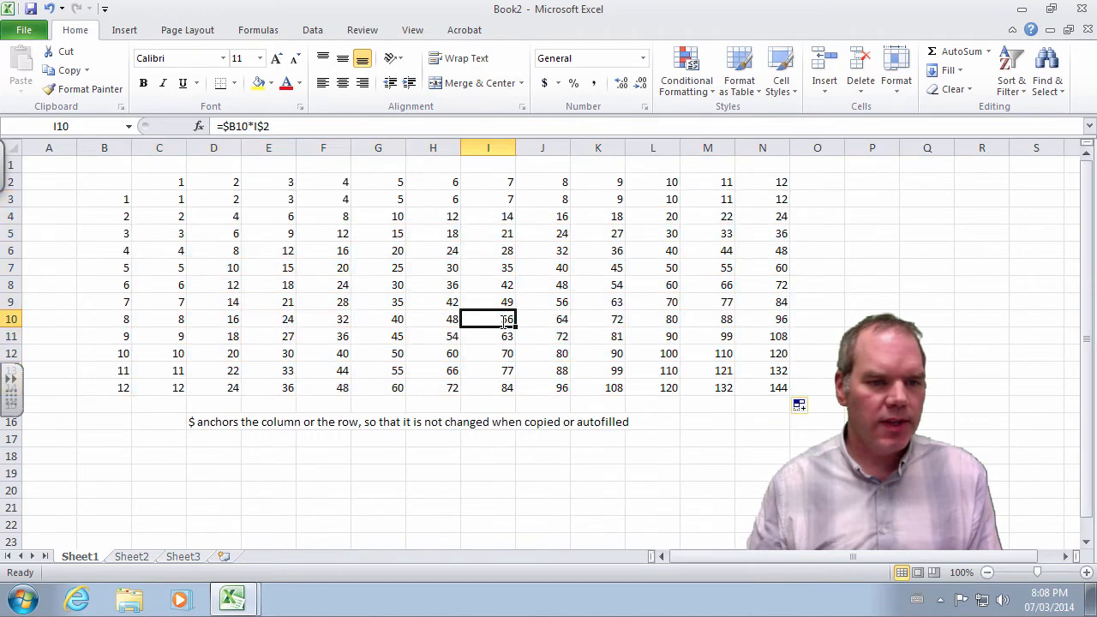
double_click(512, 323)
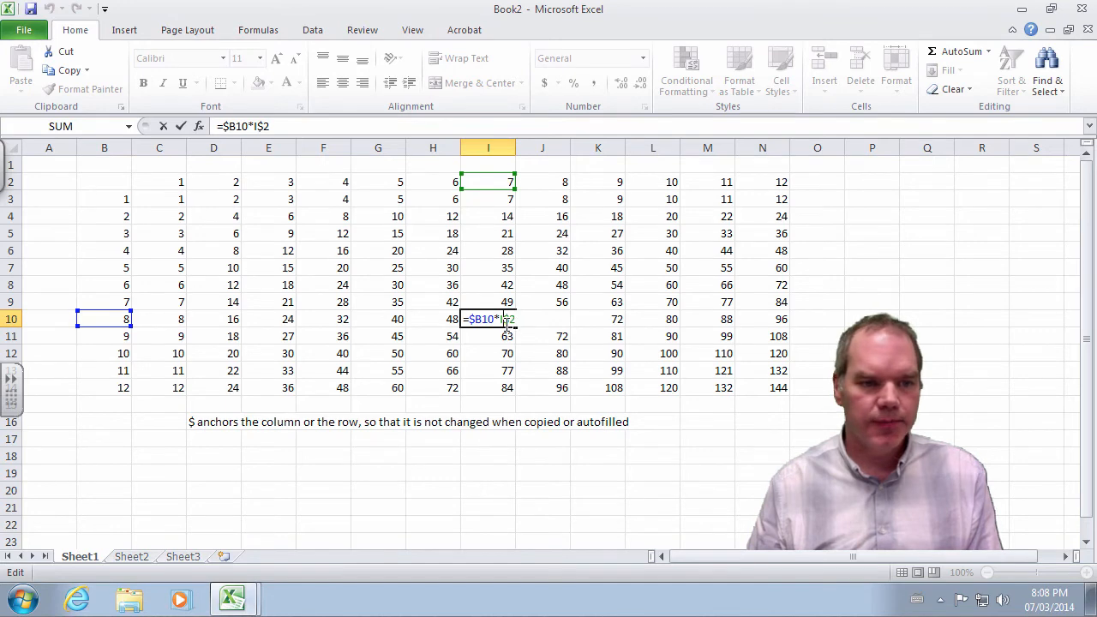
Step: Cycle the B3 reference in C3's formula through its absolute, row-anchored, column-anchored and relative forms, ending on =$B3*C$2
key("ctrl+Return")
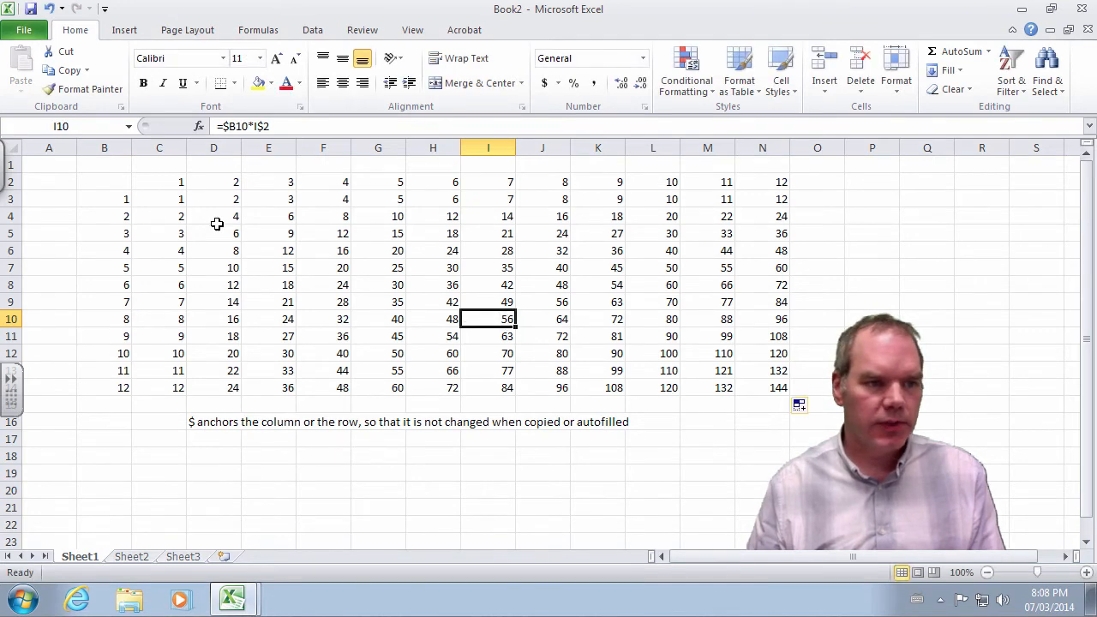
double_click(168, 201)
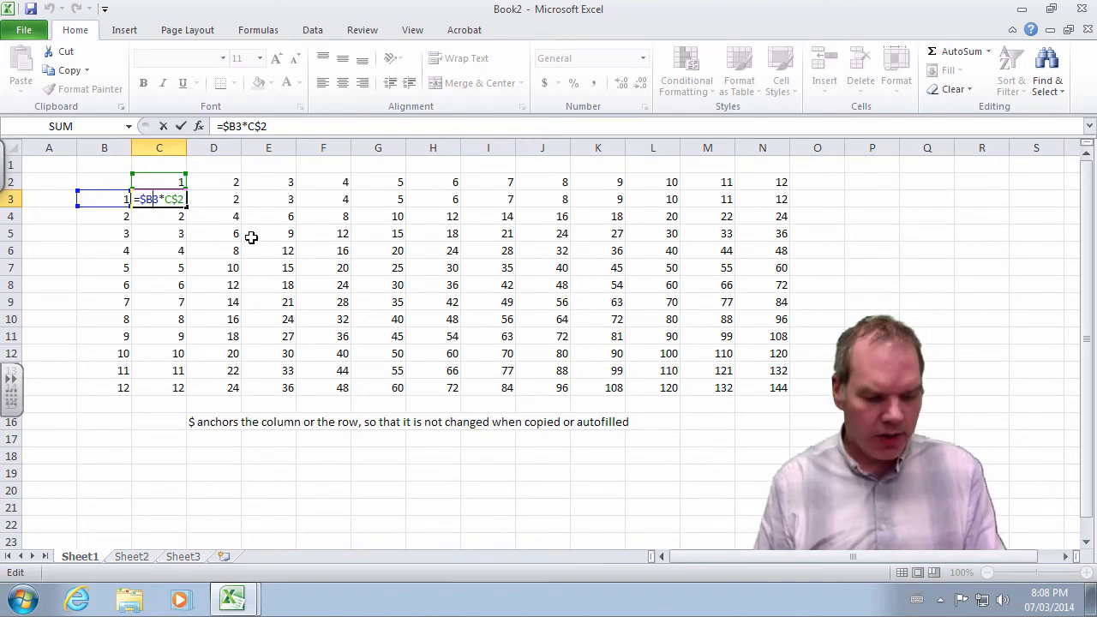
key("F4")
key("F4")
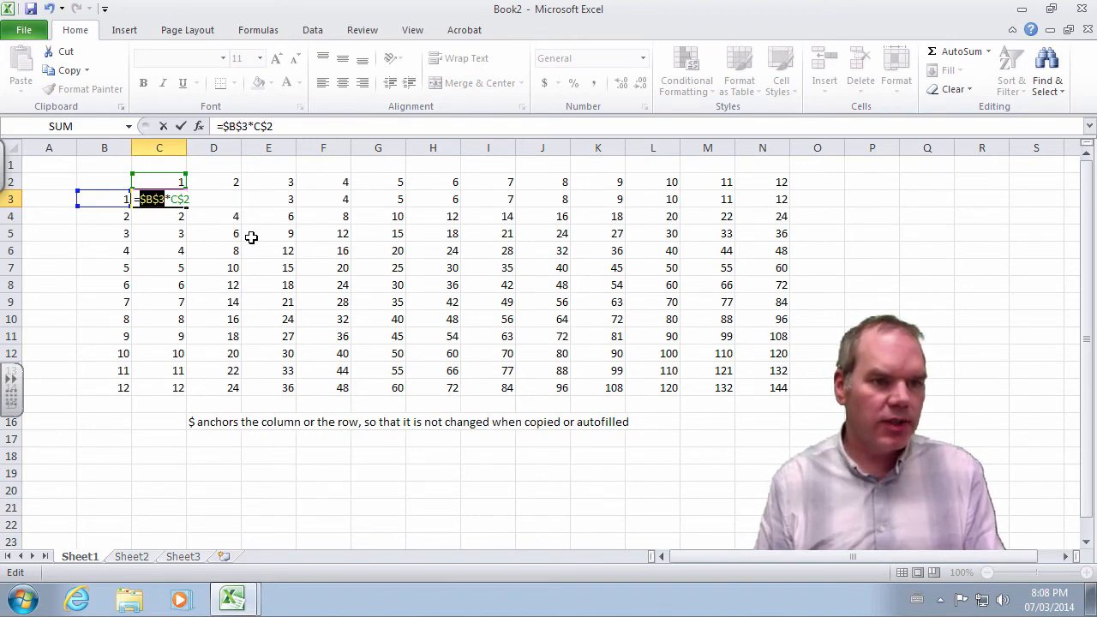
key("F4")
key("F4")
key("F4")
key("F4")
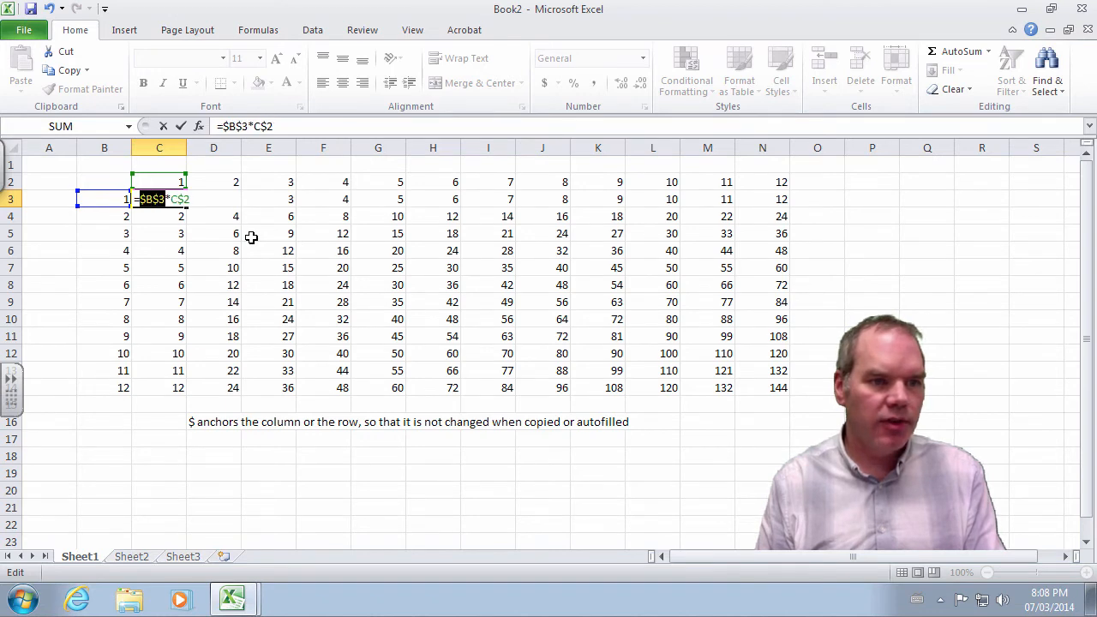
key("F4")
key("F4")
key("F4")
key("F4")
key("F4")
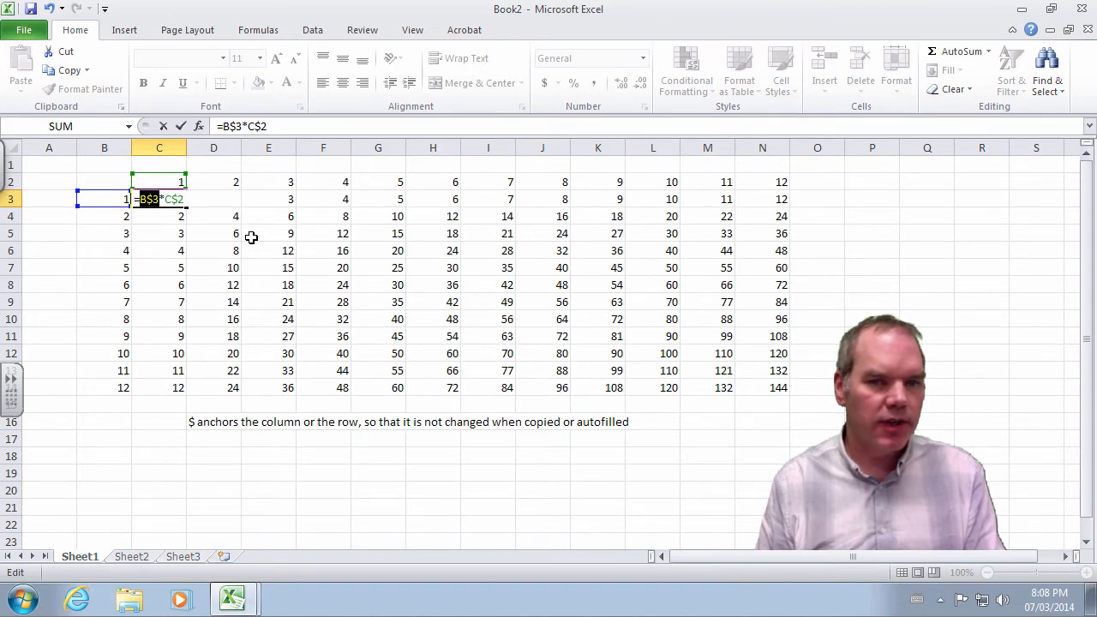
key("F4")
key("F4")
key("F4")
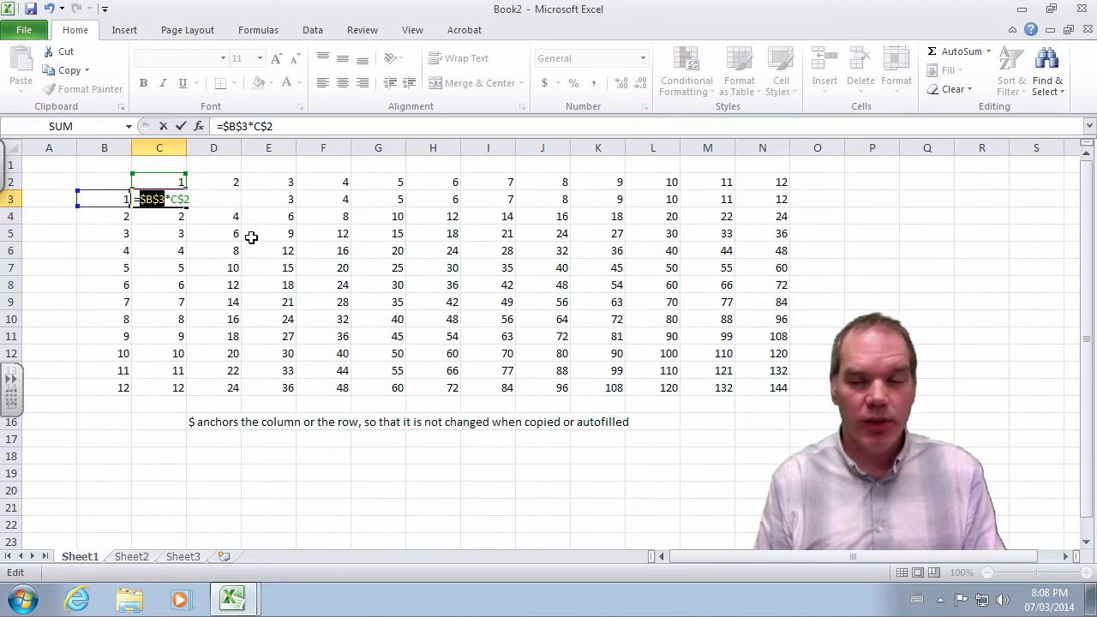
key("F4")
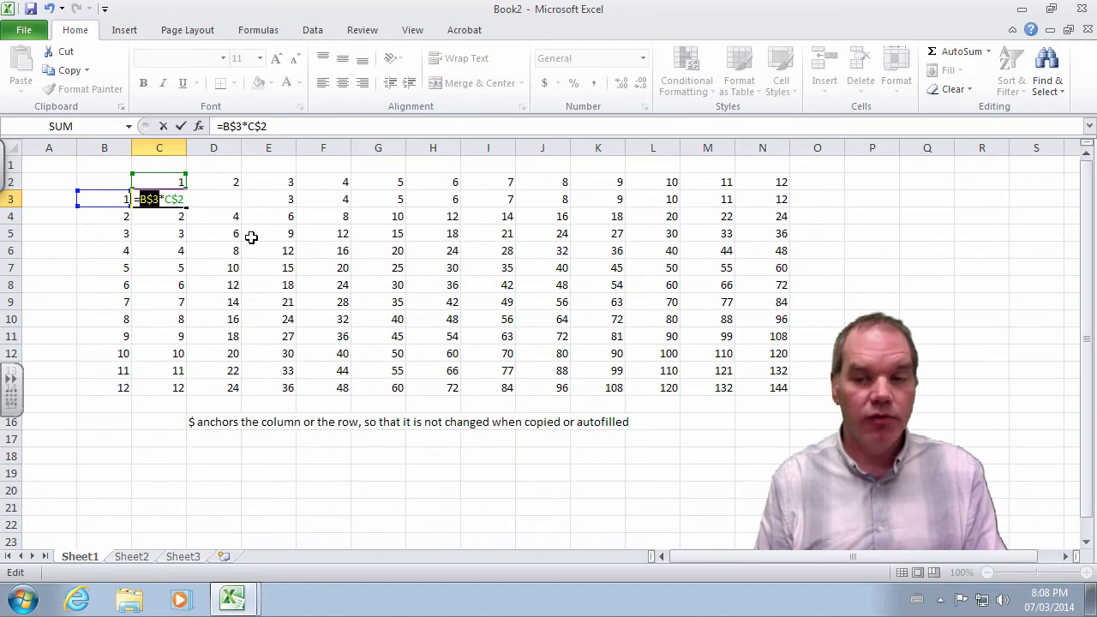
key("F4")
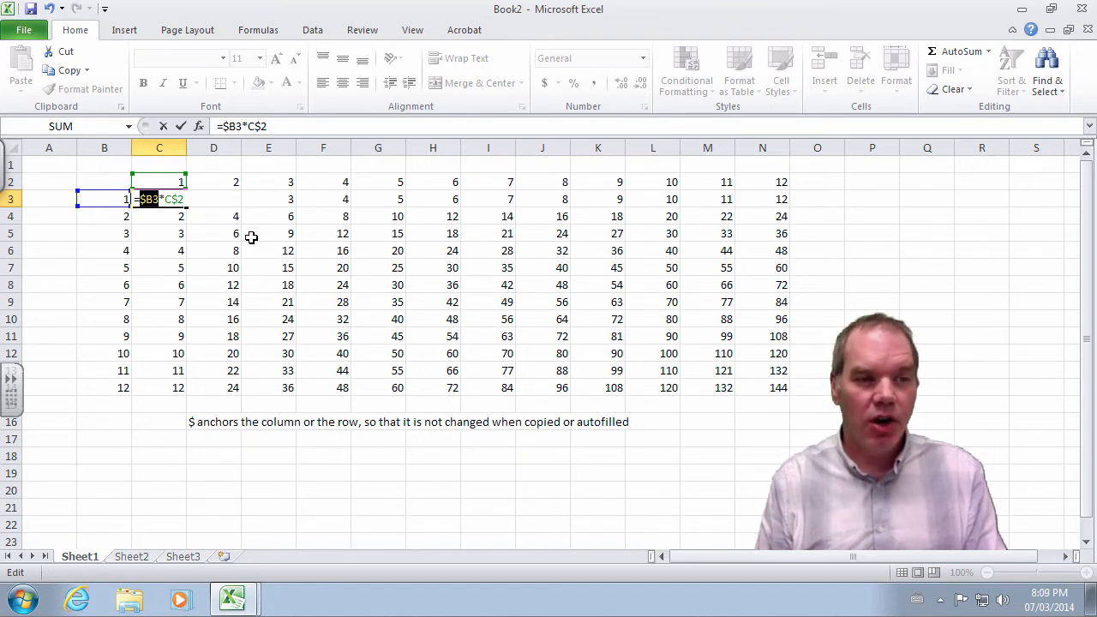
key("F4")
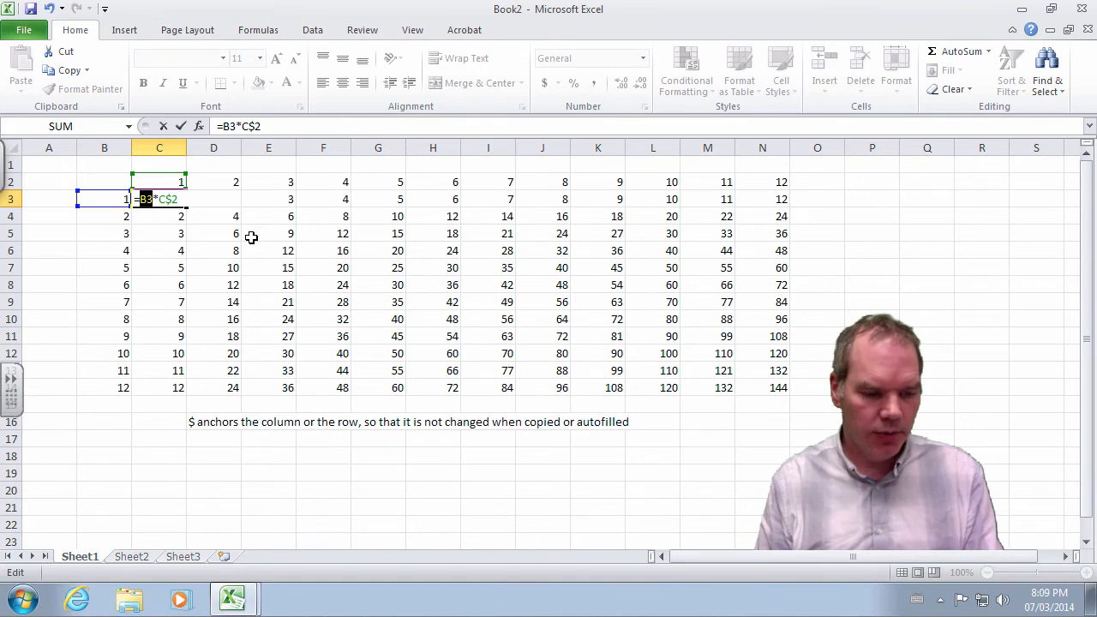
key("F4")
key("F4")
key("F4")
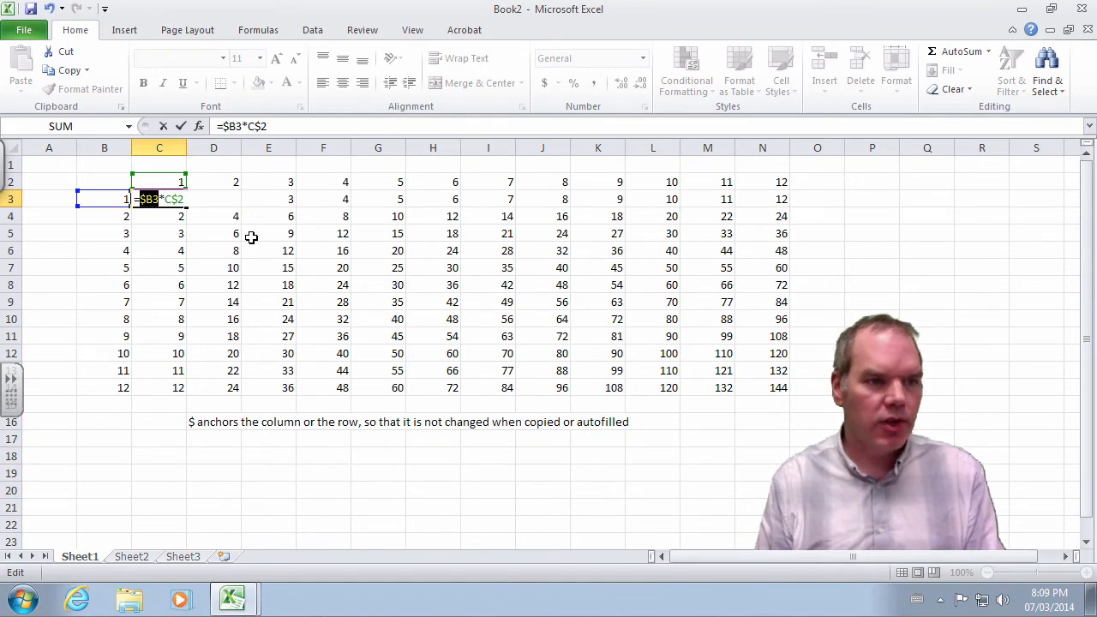
key("Return")
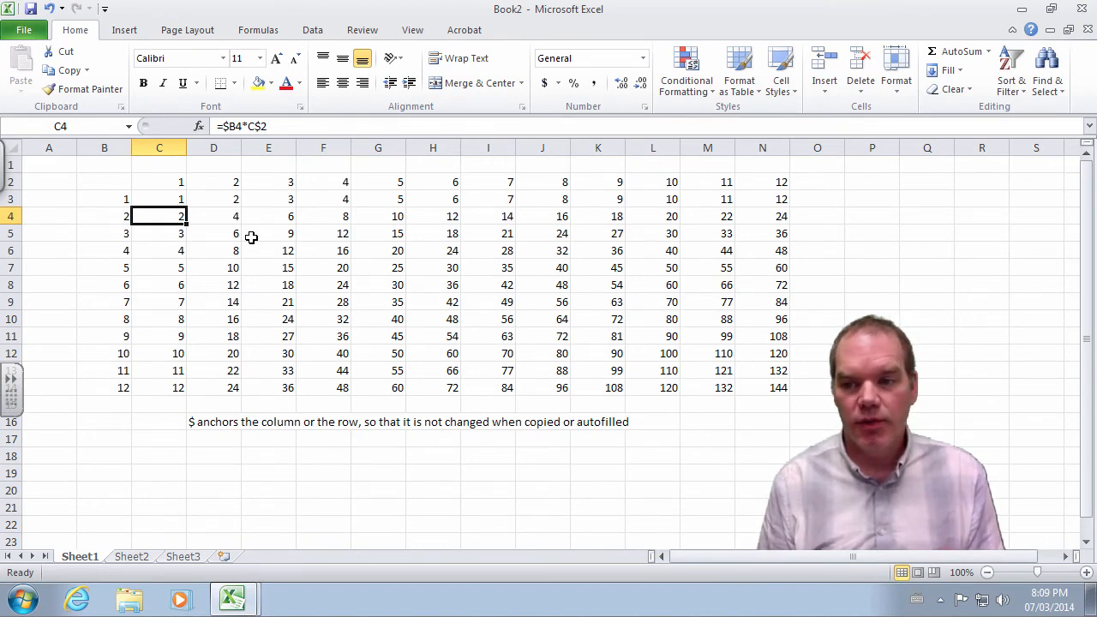
Step: Enter the heading "Absolute cell references" in C15, just below the multiplication table
left_click(206, 439)
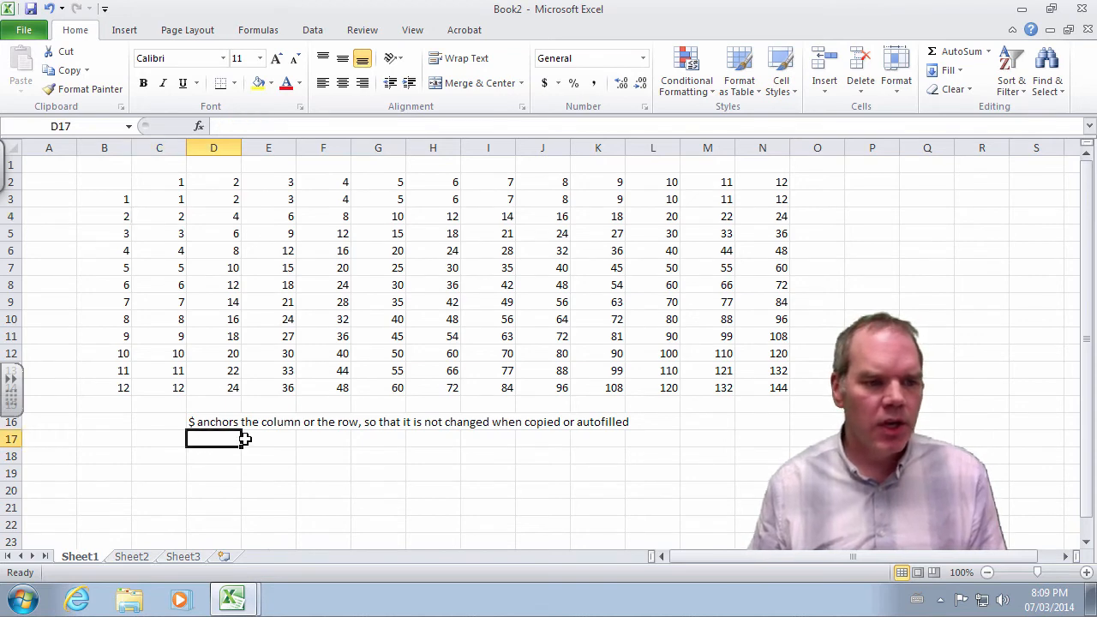
left_click(172, 406)
type("Ab")
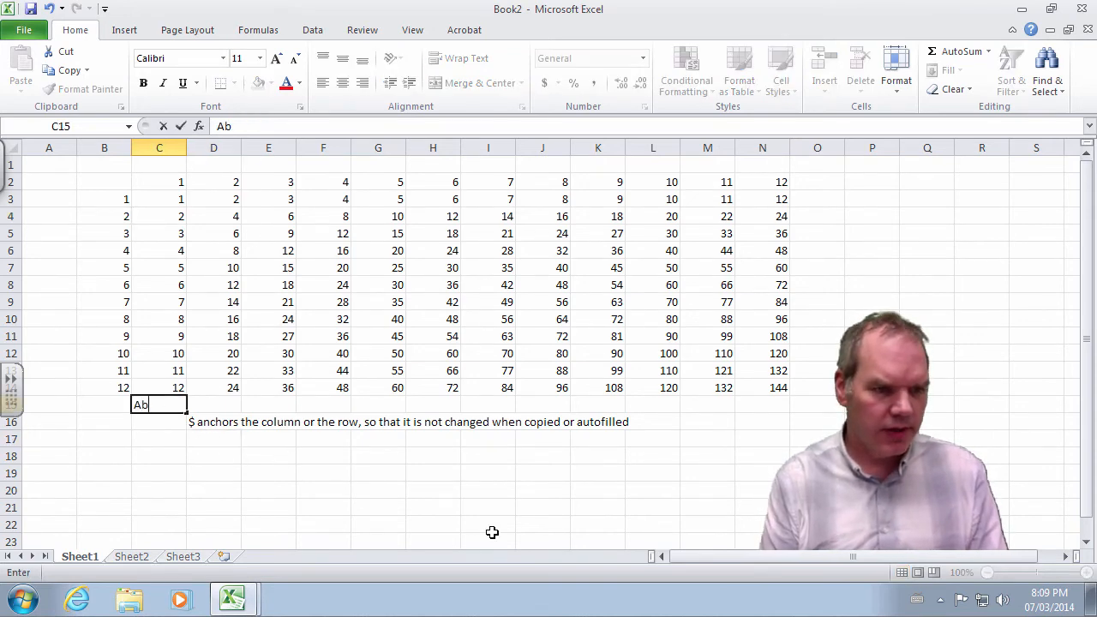
type("solute cell ")
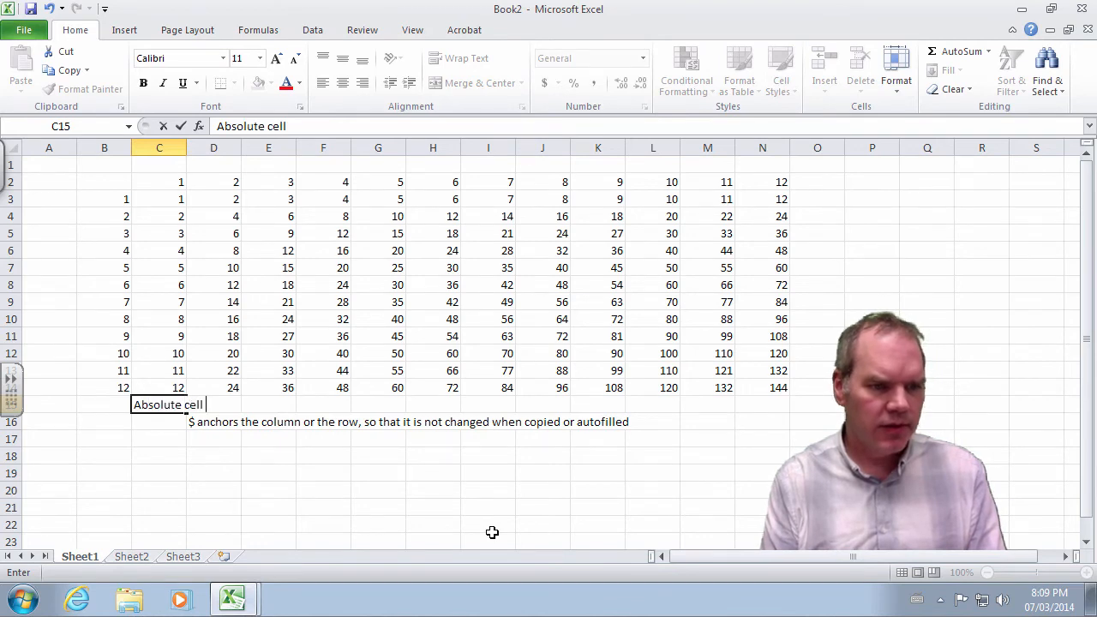
type("references")
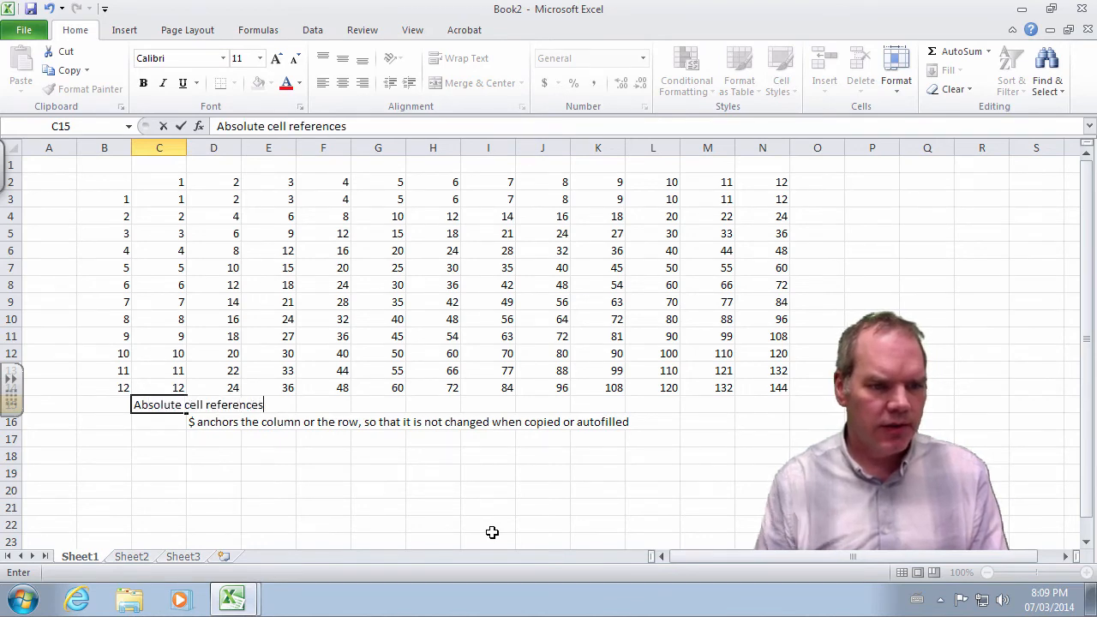
key("Return")
Step: Enter "$ in front of a column letter, means that the column will not changed when copied" in D17
key("Down")
key("Right")
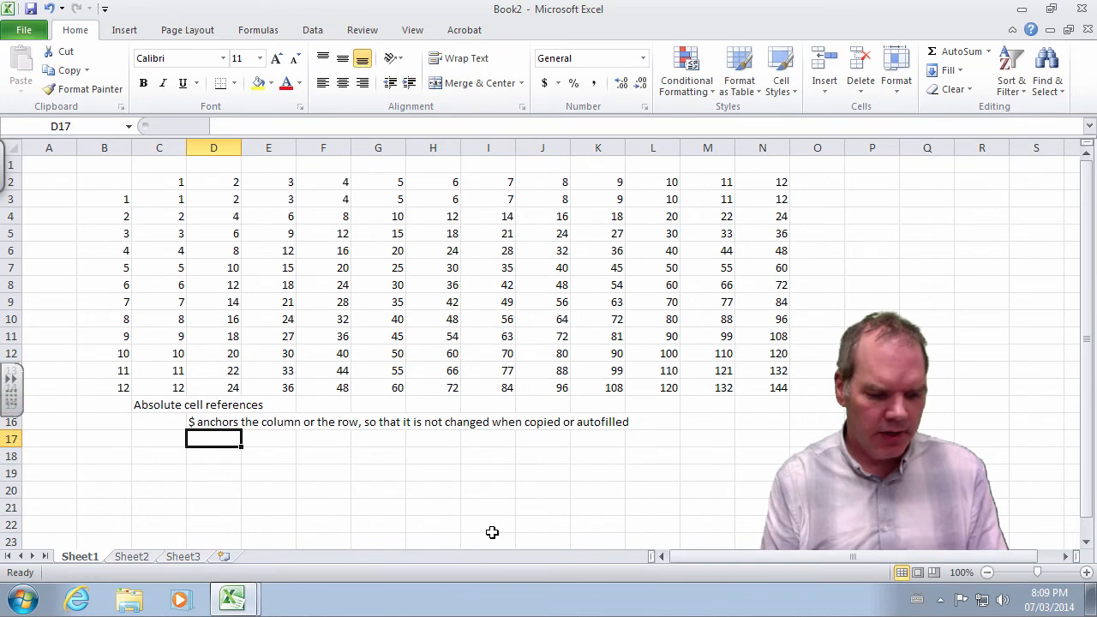
type("$ in fromnt of the c")
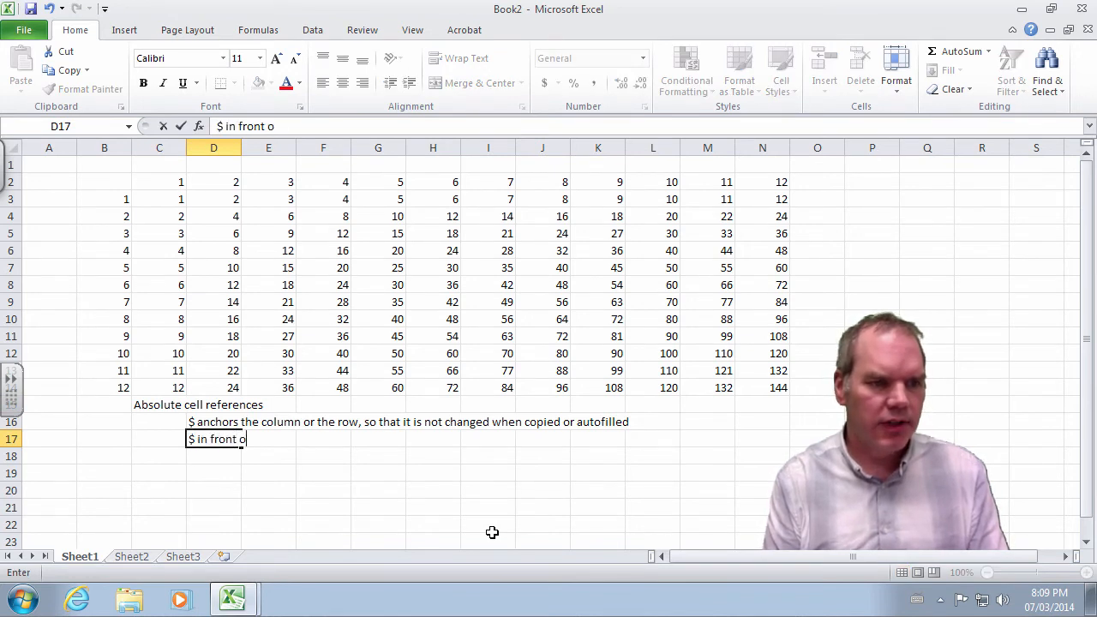
key("BackSpace")
key("BackSpace")
key("BackSpace")
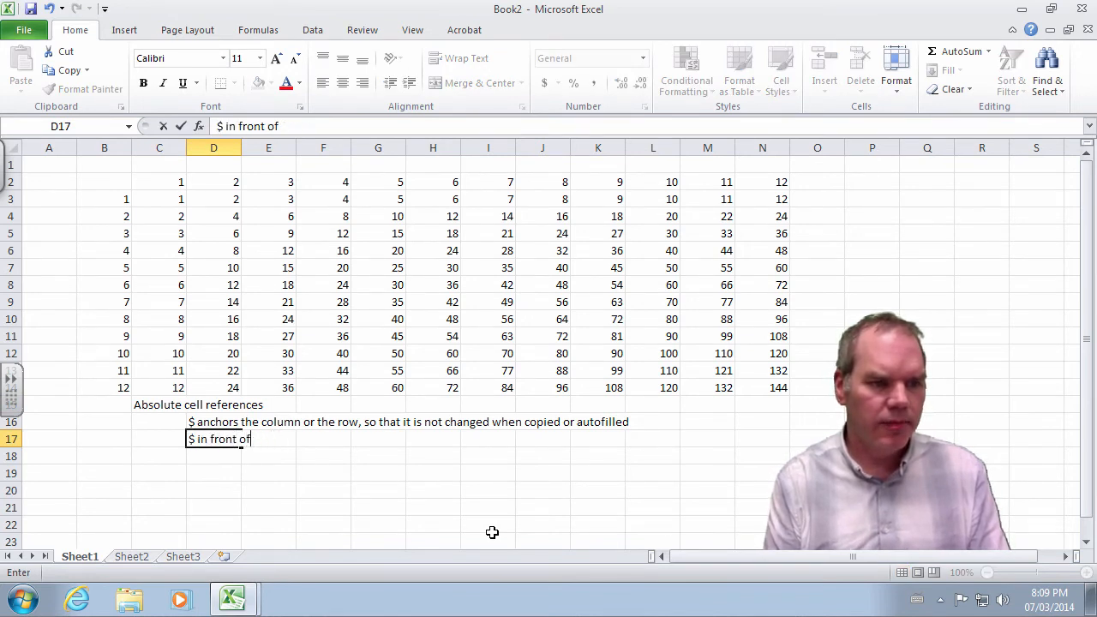
type("a colu")
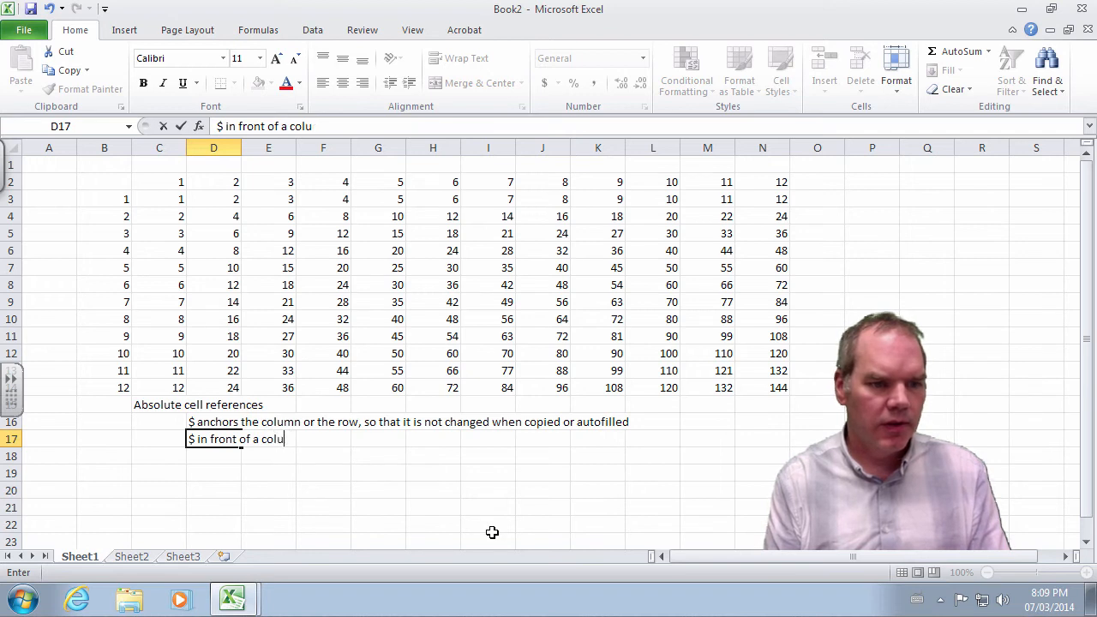
type("nmn letter,")
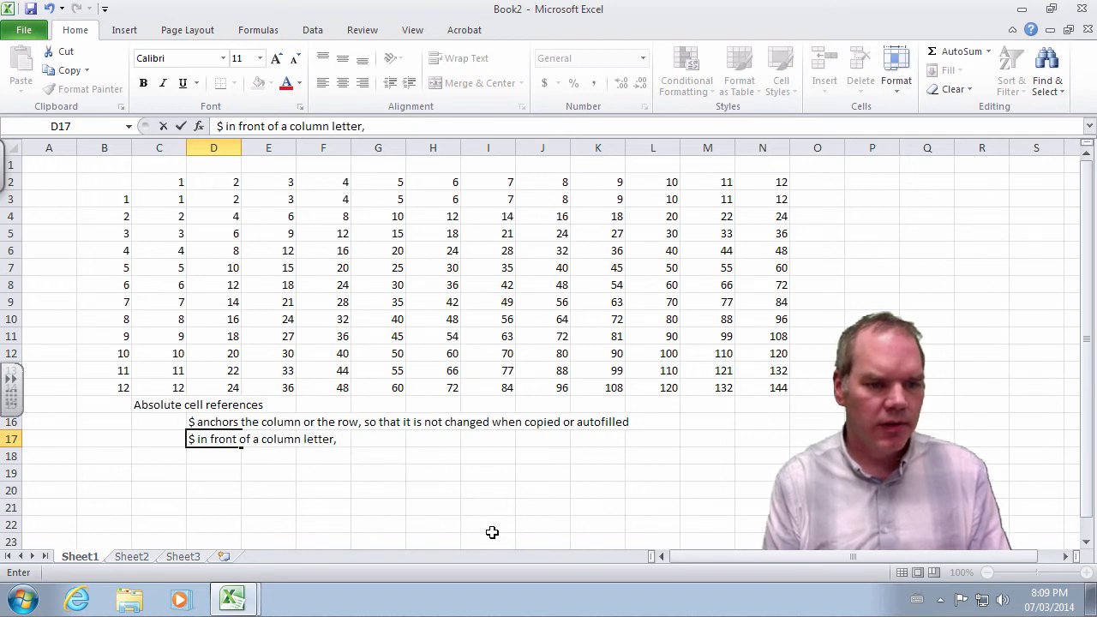
type(" means that the colu")
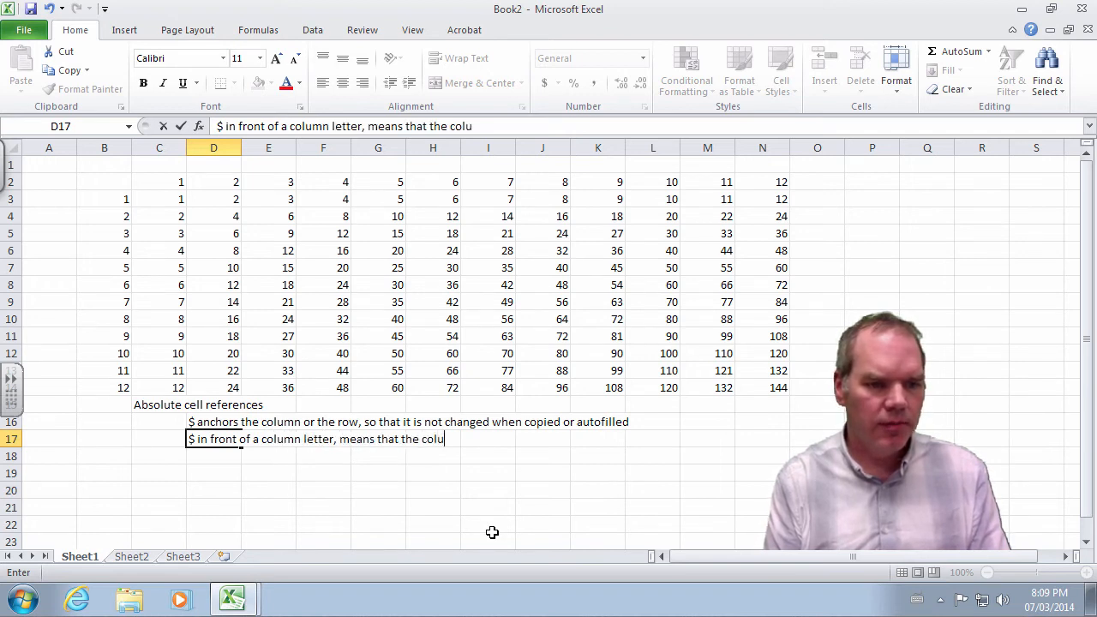
type("mn will not changed with")
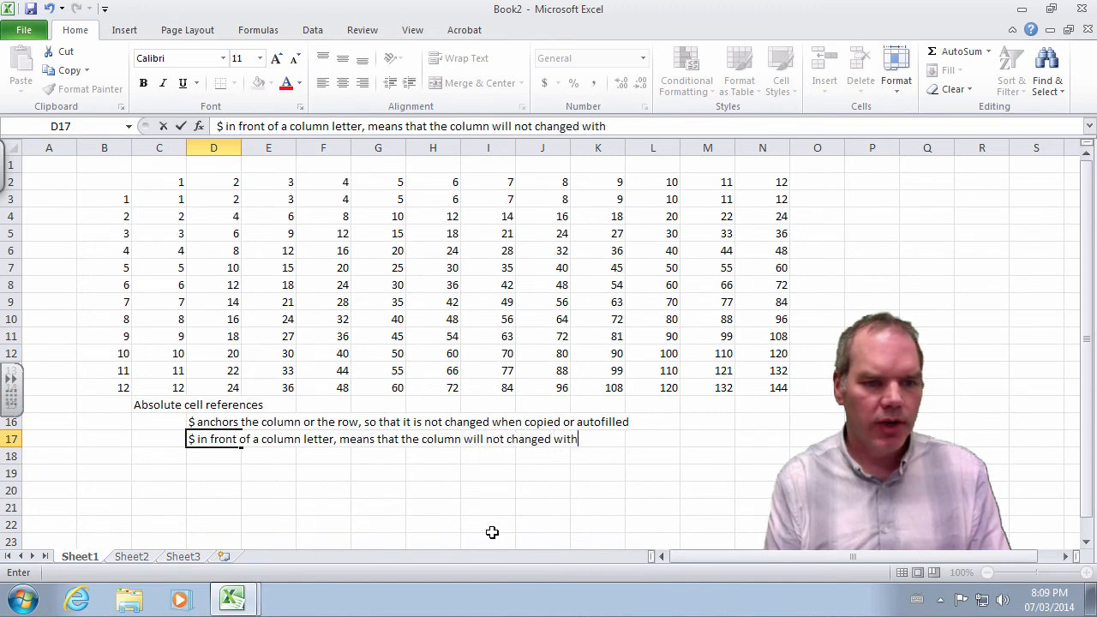
key("BackSpace")
key("BackSpace")
key("BackSpace")
type("hen col")
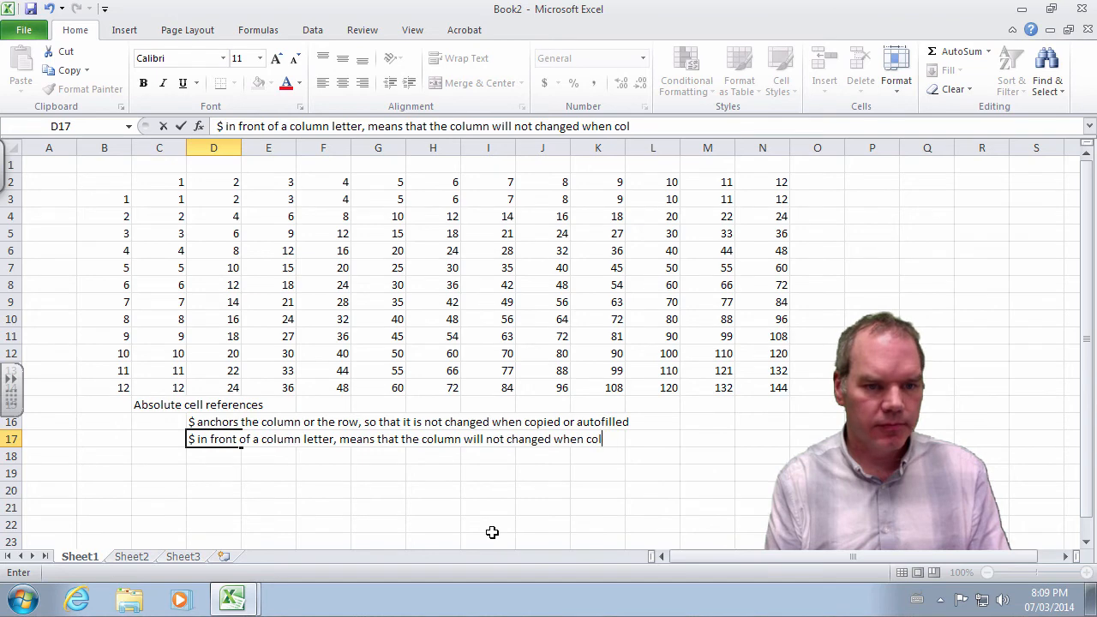
key("BackSpace")
type("ppied")
key("BackSpace")
key("BackSpace")
key("BackSpace")
key("BackSpace")
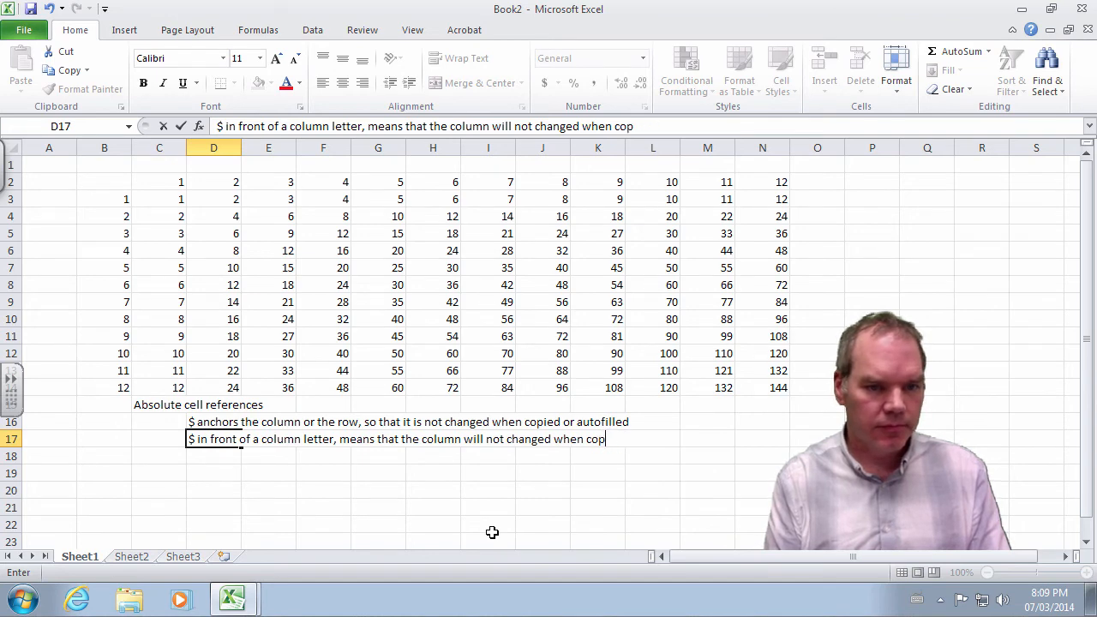
type("ied")
key("Return")
Step: Enter "$ in front of a row number, means that the row will not change when copied" in D18
type("$ in")
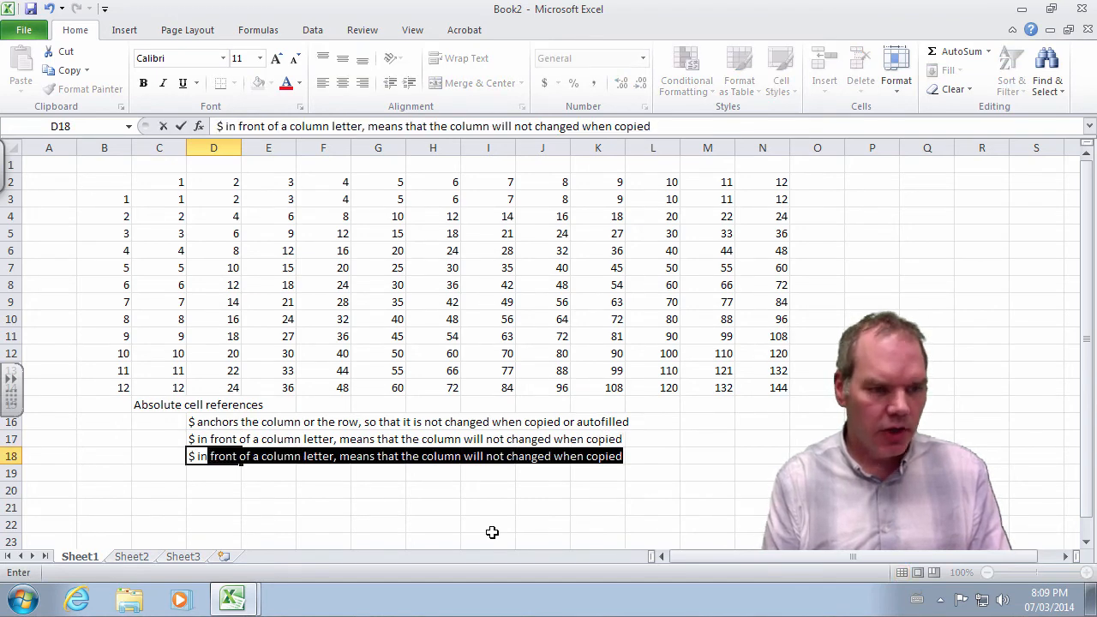
type(" fron")
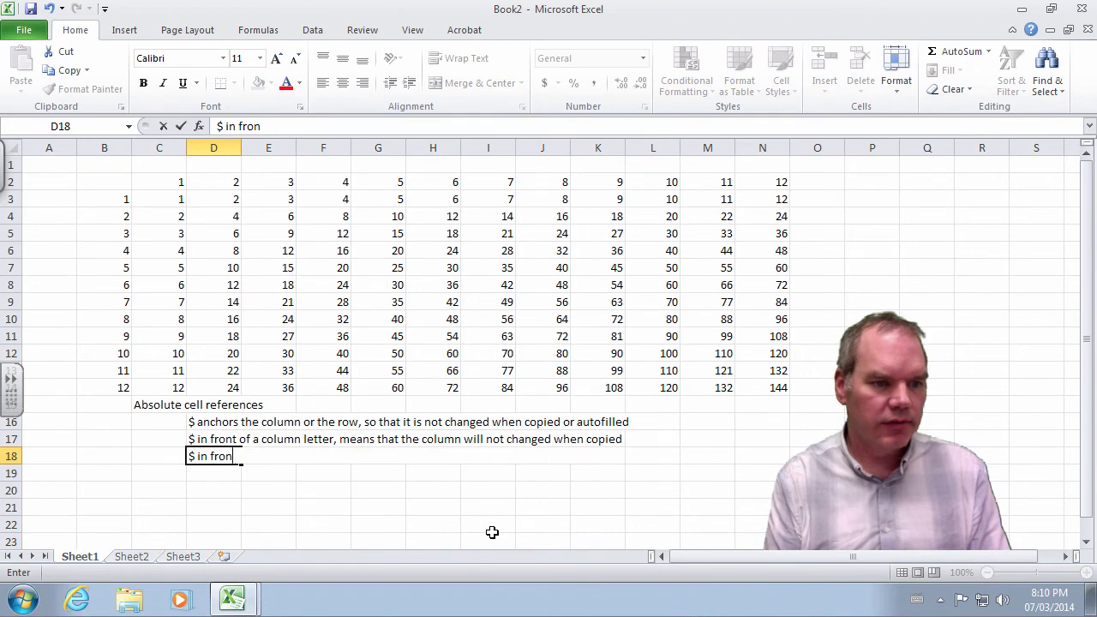
type(" tot of a row")
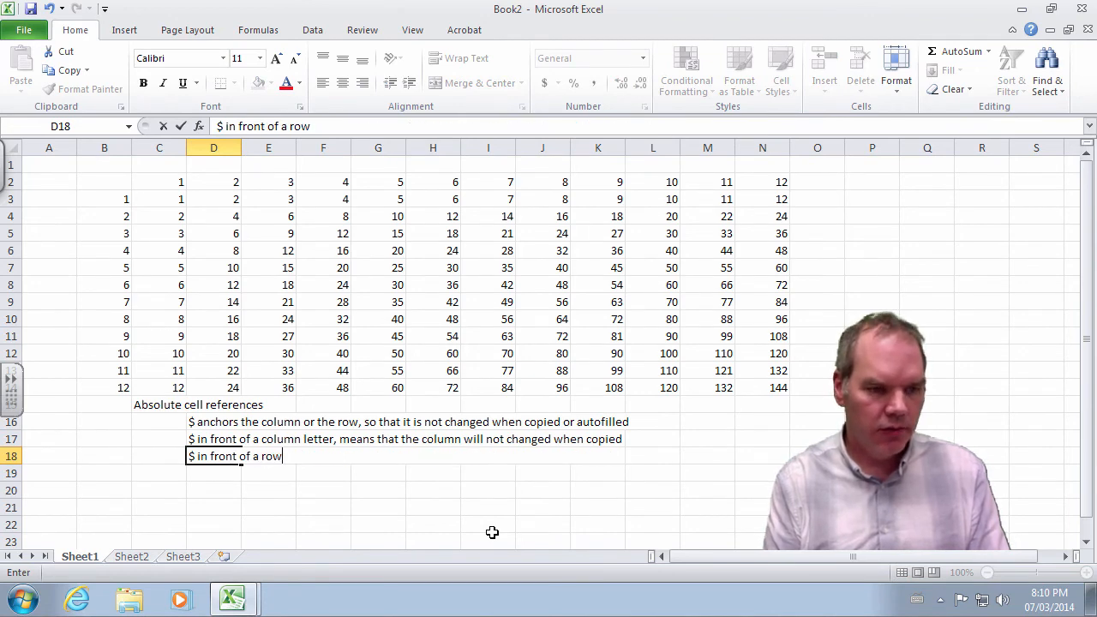
type(" number, mean")
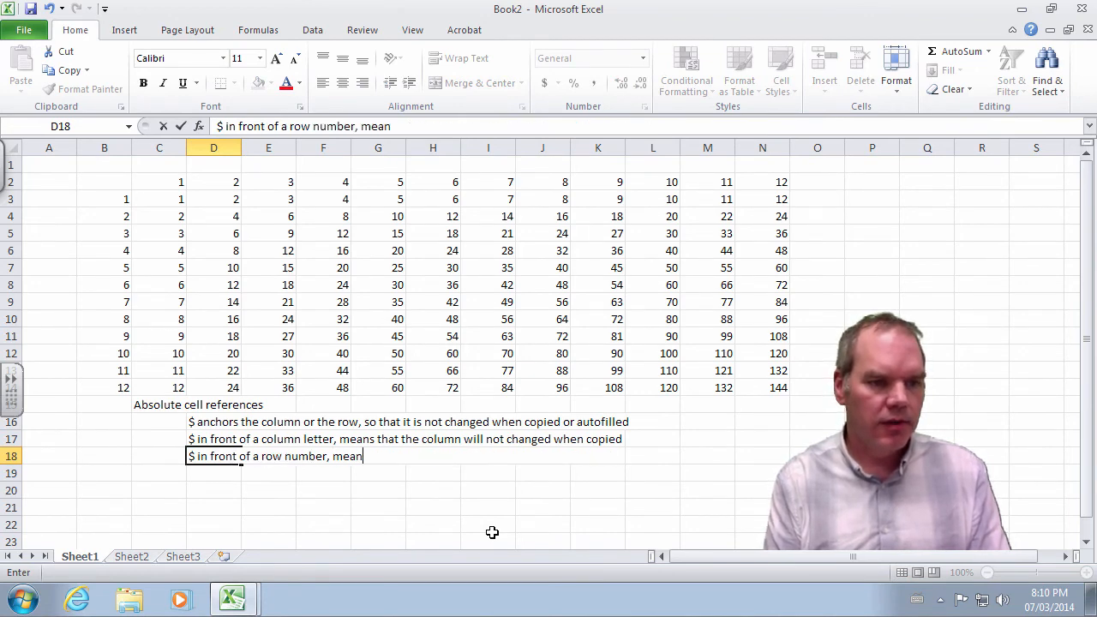
type("s that the ")
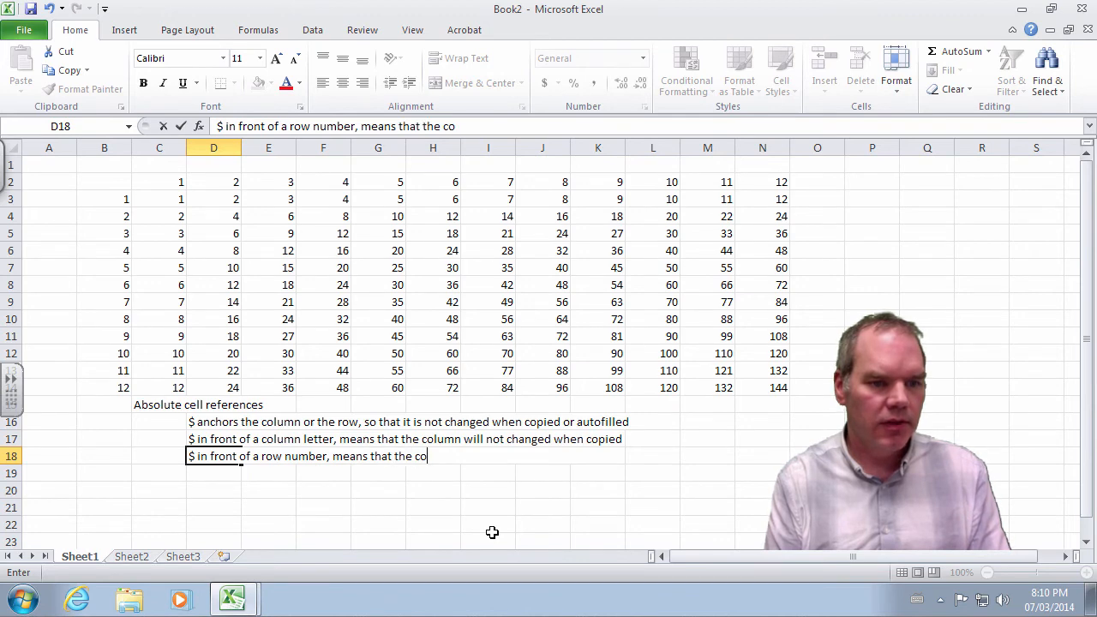
type("row will ")
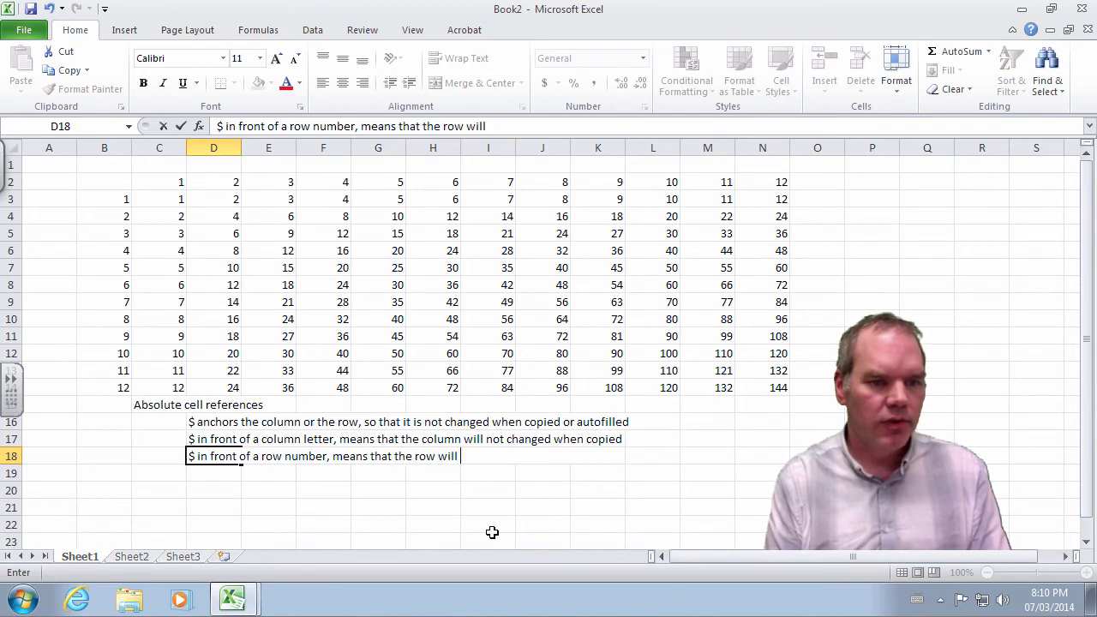
type("not change wh")
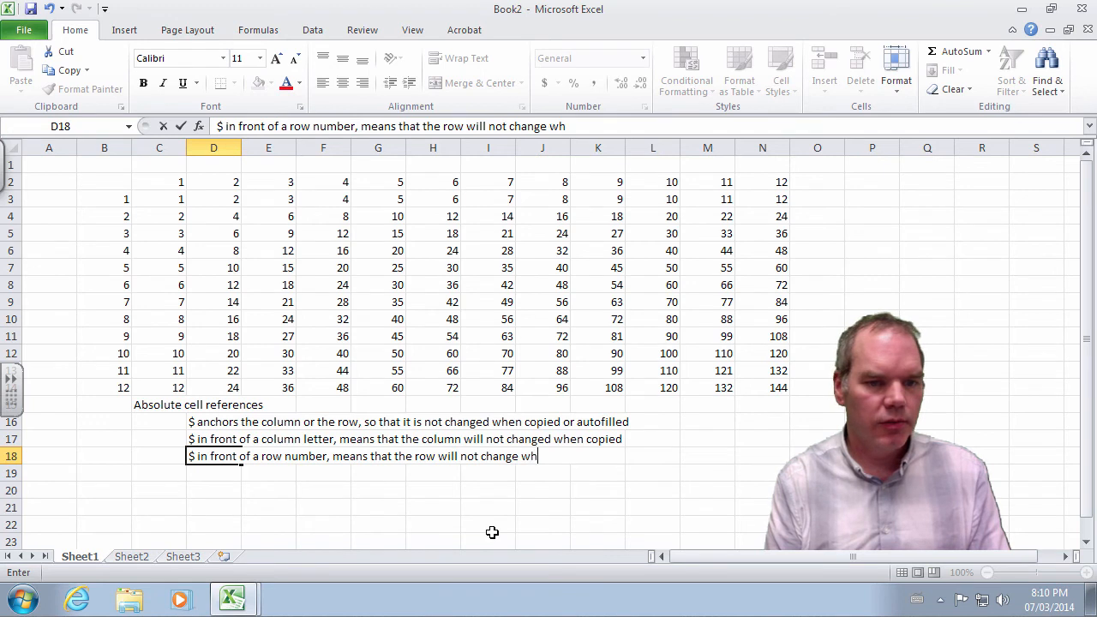
type("en copied")
key("Return")
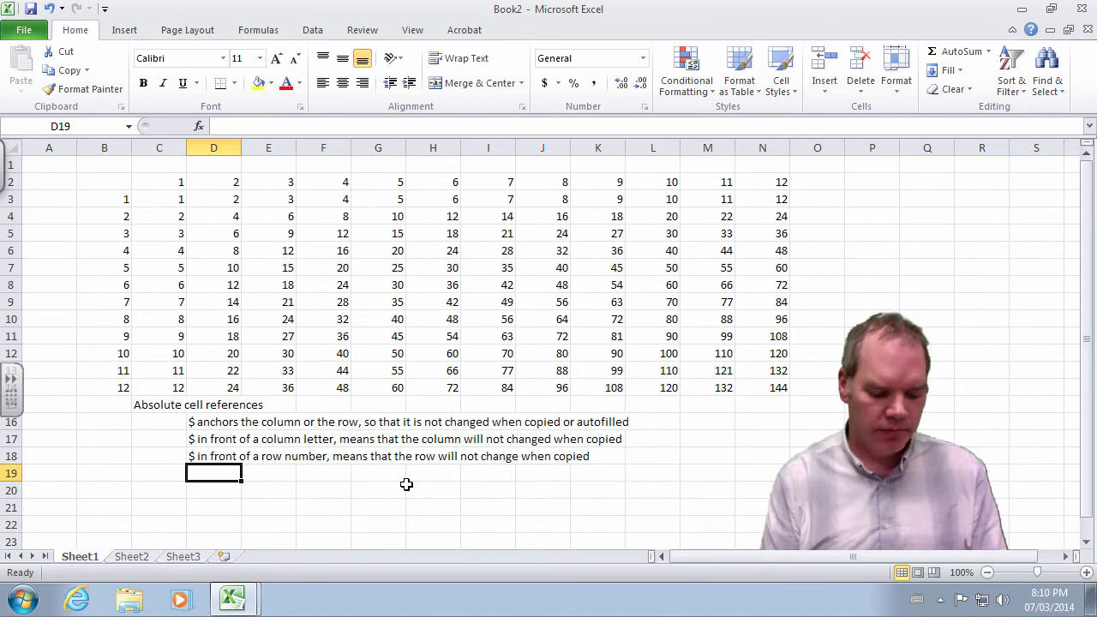
Step: Enter "$ in front of both the row and the column, makes the cell reference a constant value that never changes when copied" in D19
type("$ in fro")
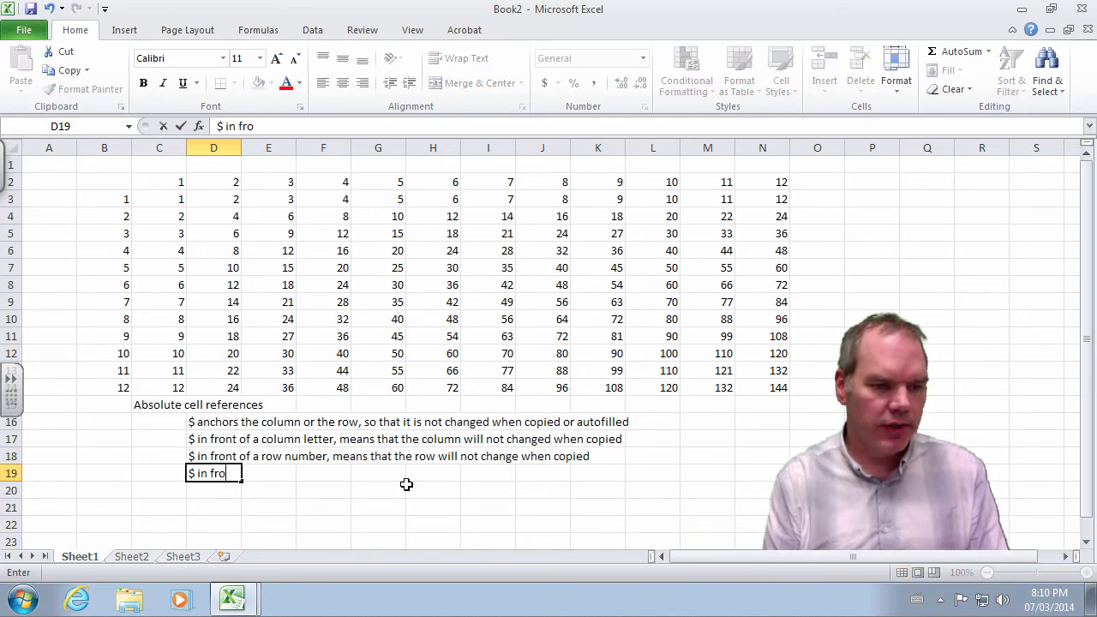
type("nt  of bo")
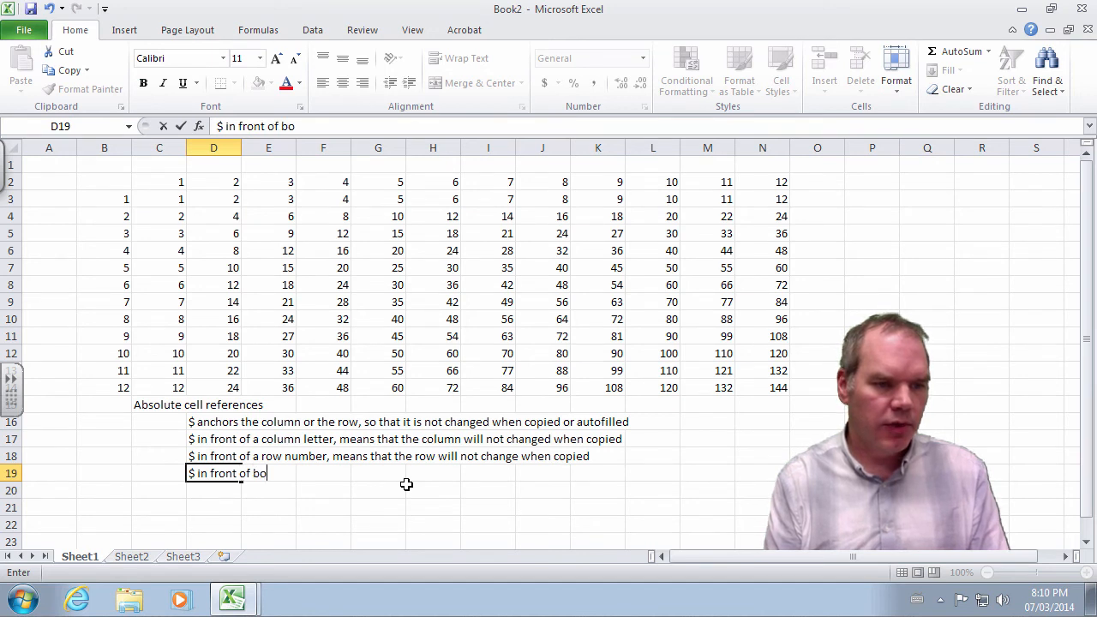
type("th the rown and ")
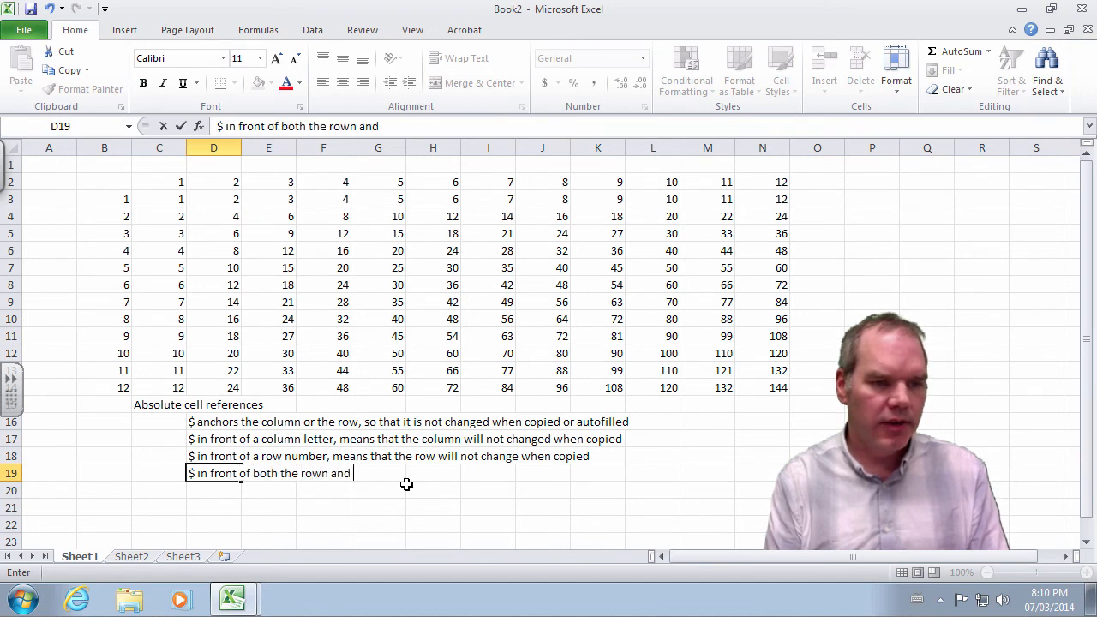
key("BackSpace")
key("BackSpace")
key("BackSpace")
key("BackSpace")
key("BackSpace")
key("BackSpace")
type(" and the column,")
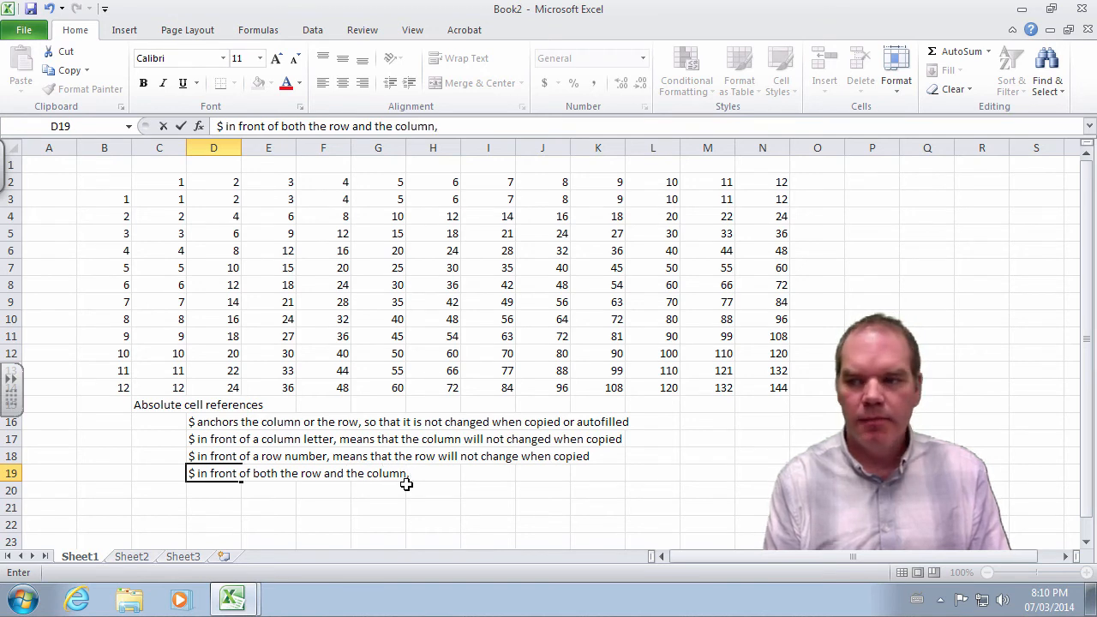
type(" mak")
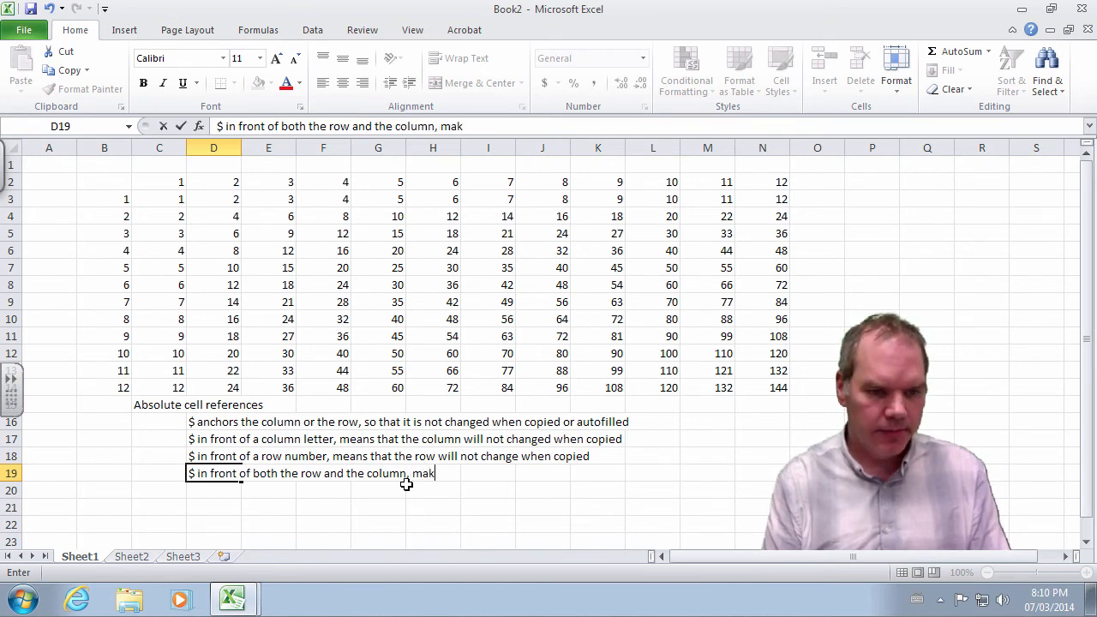
type("es the cell re")
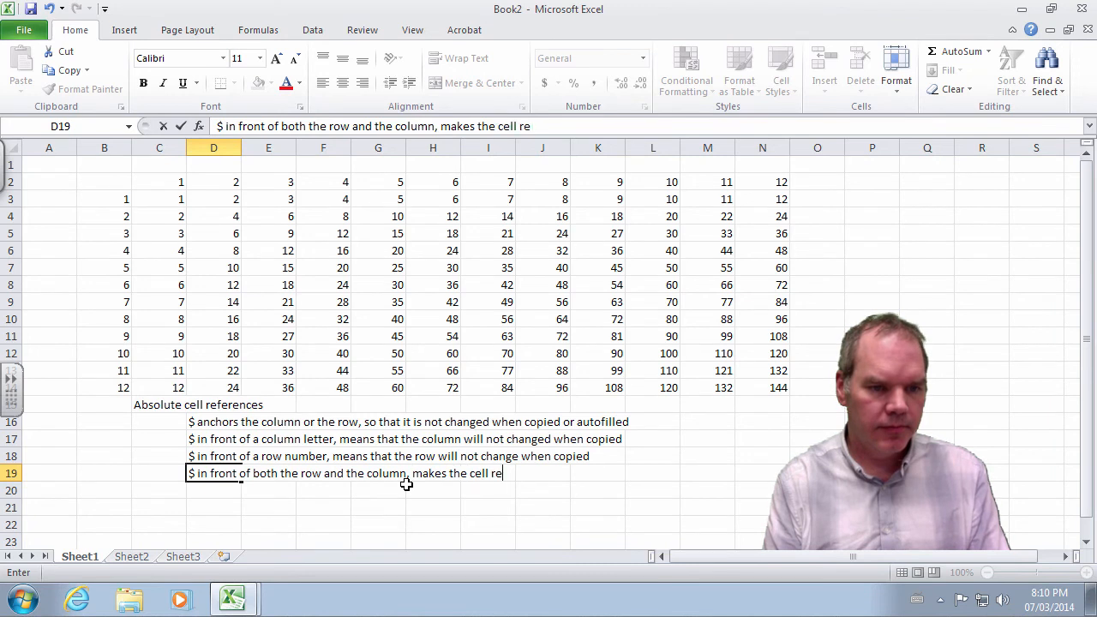
type("ference a constant")
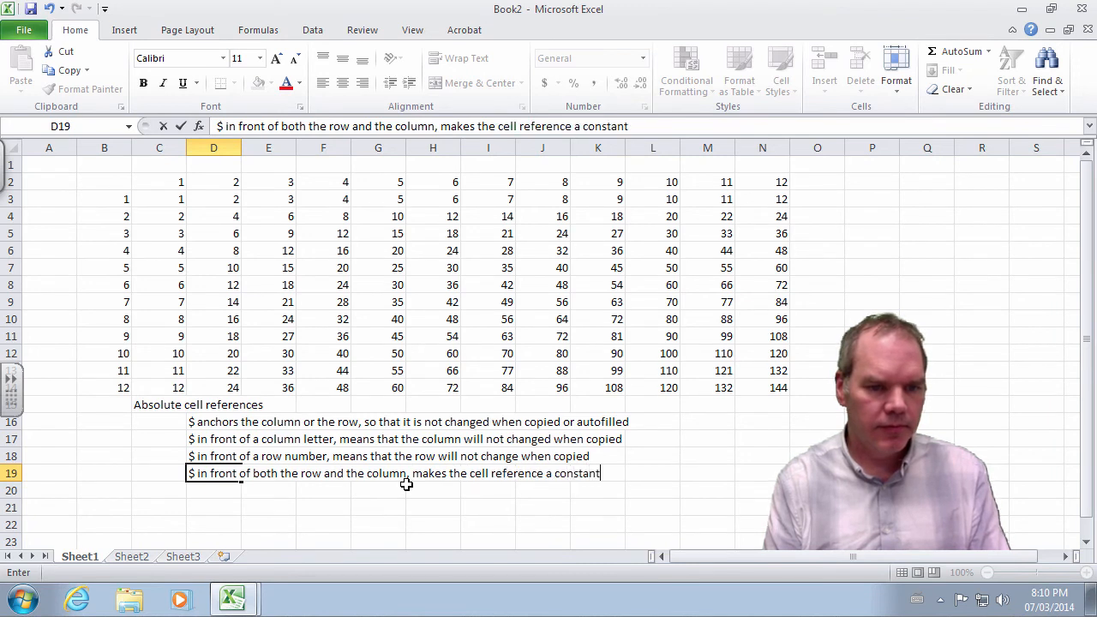
type(" calues")
key("BackSpace")
key("BackSpace")
key("BackSpace")
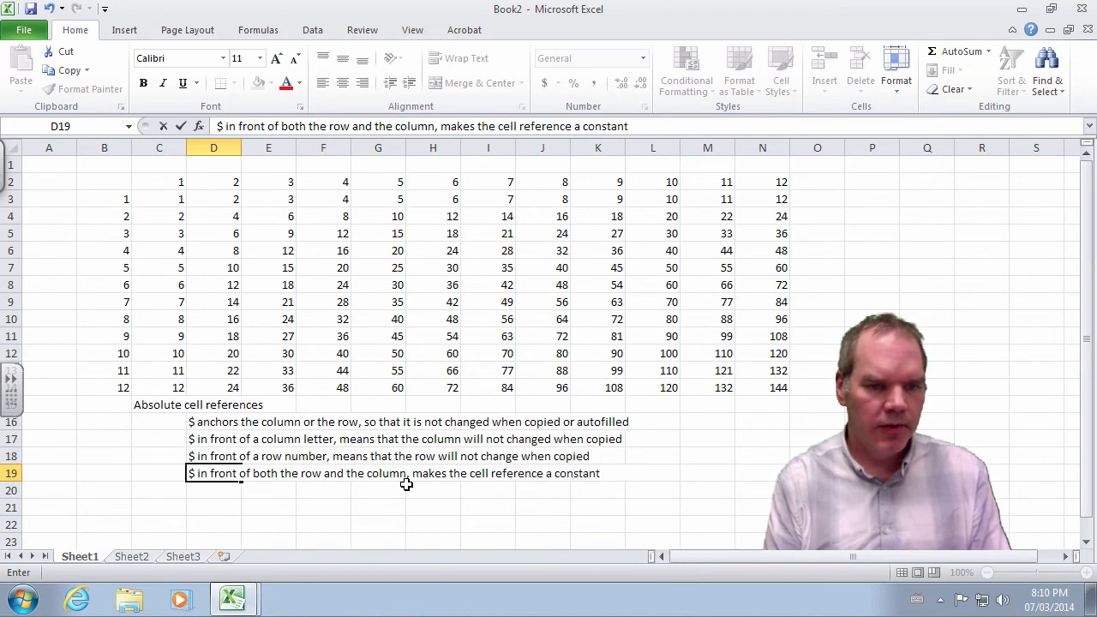
type("value")
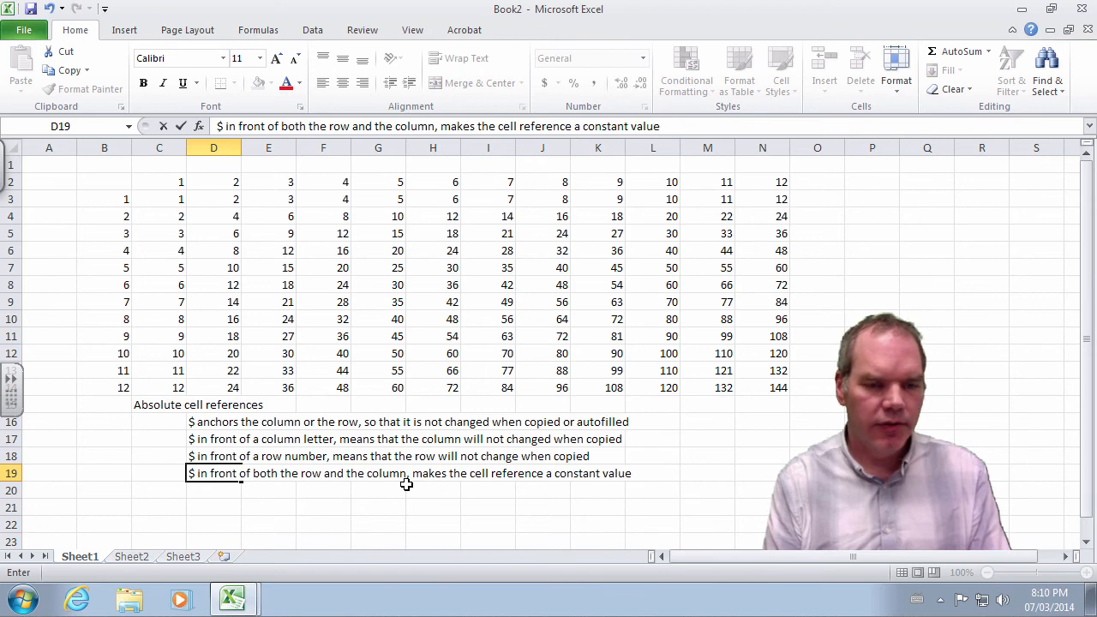
type(" that never chan")
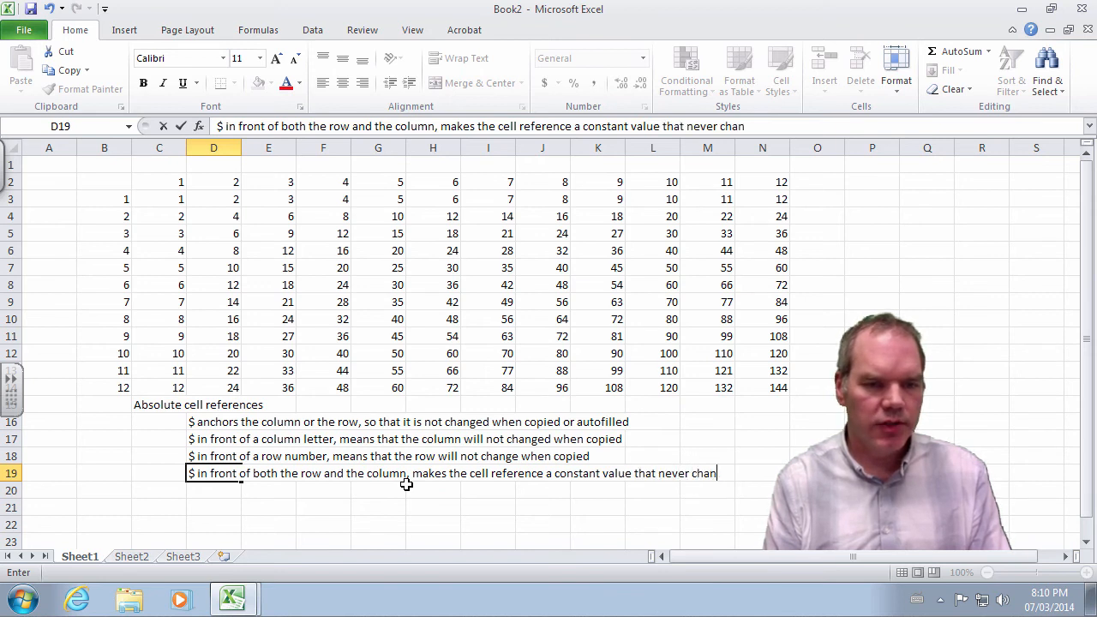
type("ges when")
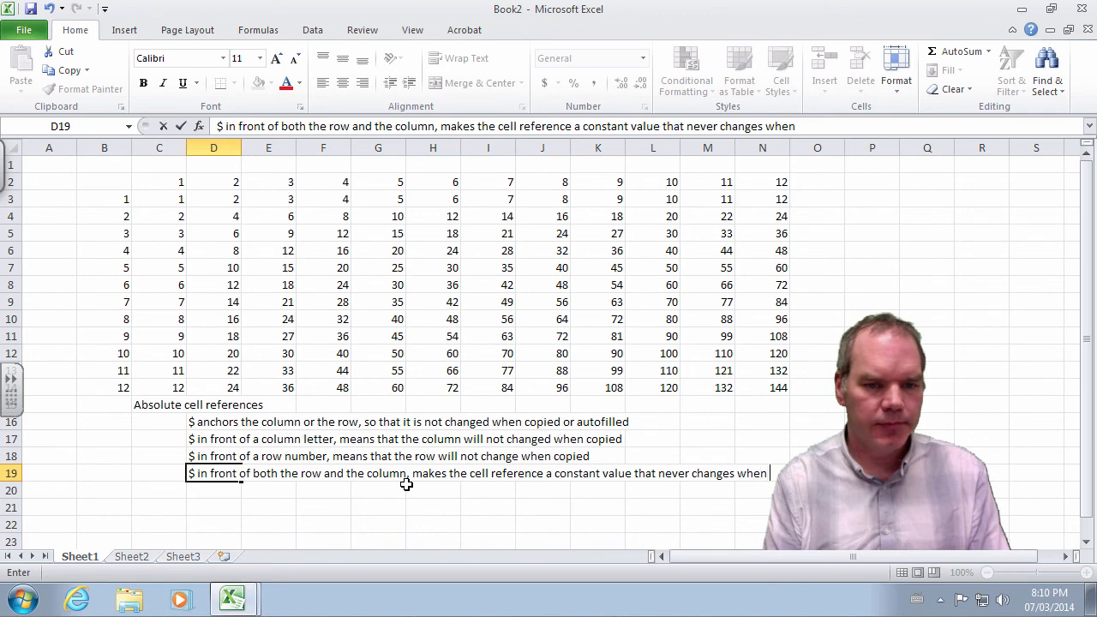
type(" copied")
key("Return")
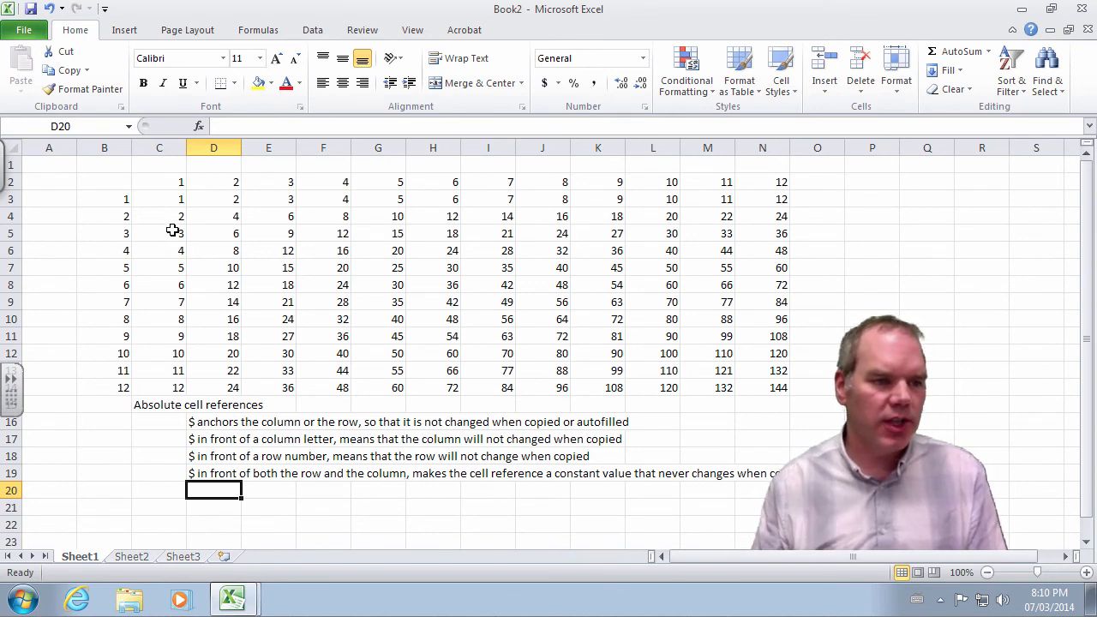
Step: Make the table's row headers in B3:B14 and column headers in C2:N2 bold
left_click_drag(127, 199, 123, 387)
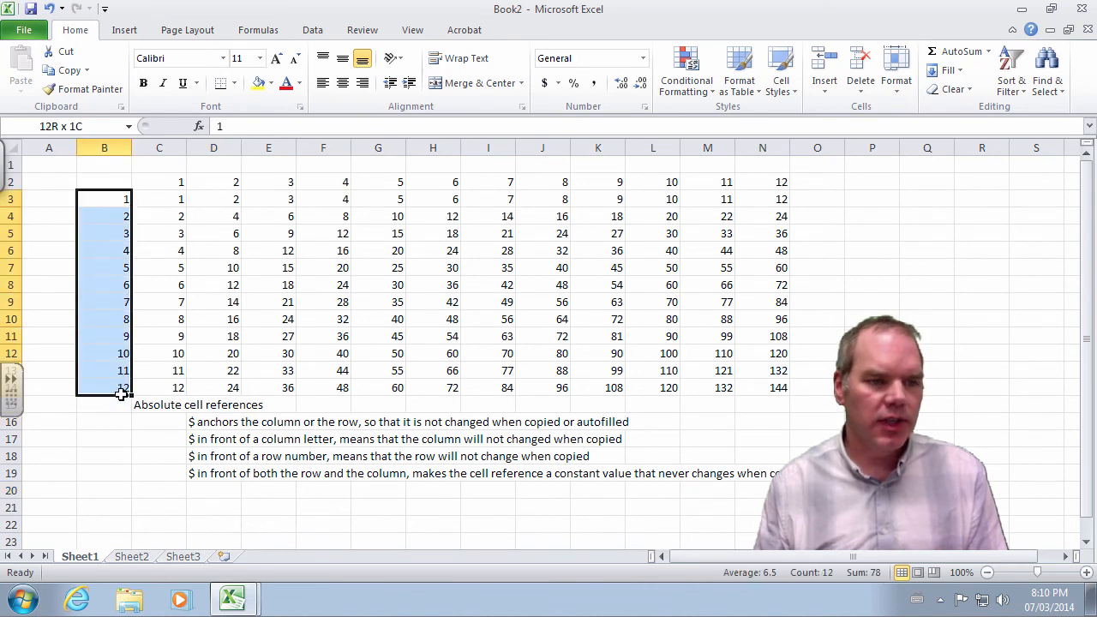
left_click(144, 83)
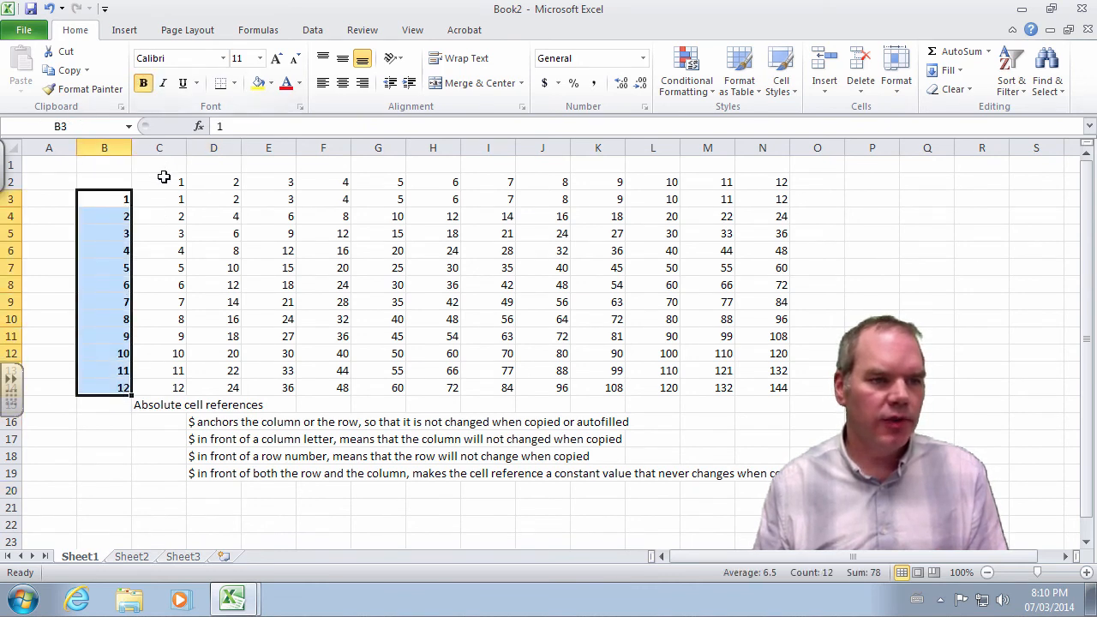
left_click_drag(161, 182, 676, 184)
left_click_drag(762, 181, 175, 180)
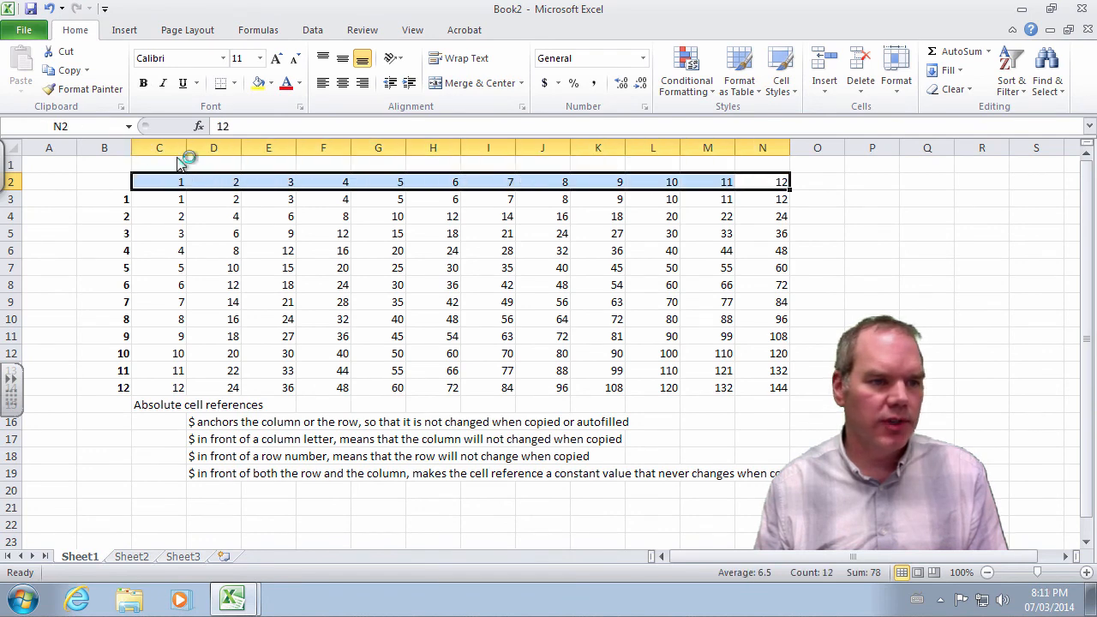
left_click(143, 83)
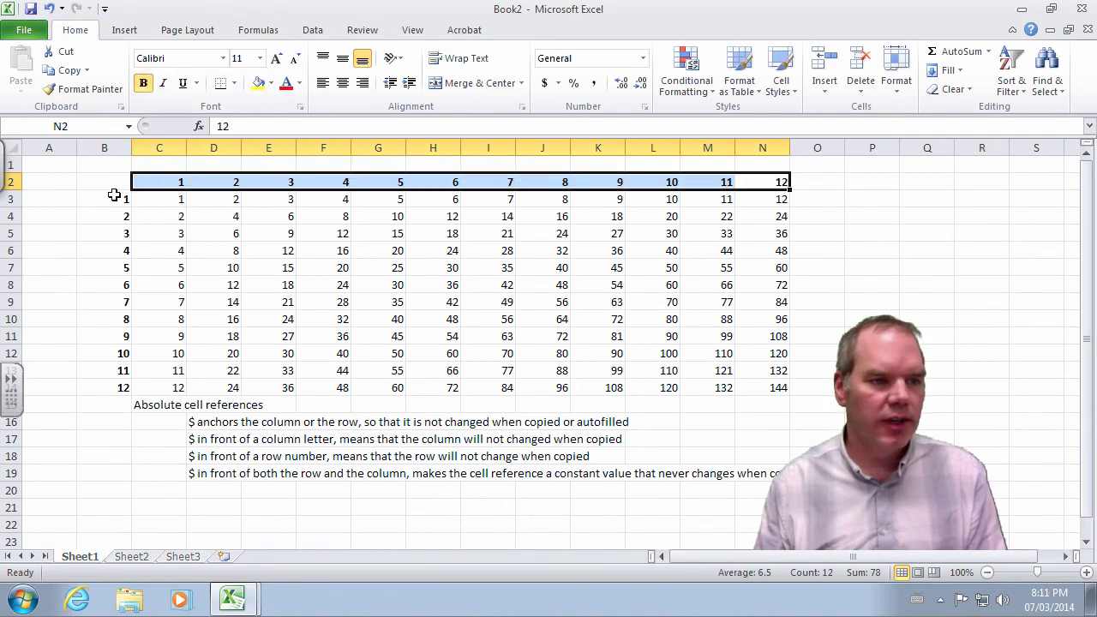
Step: Narrow columns C through N to fit their numbers and shade the products in C3:N14 with a light olive green fill
left_click_drag(159, 148, 762, 150)
left_click(696, 251)
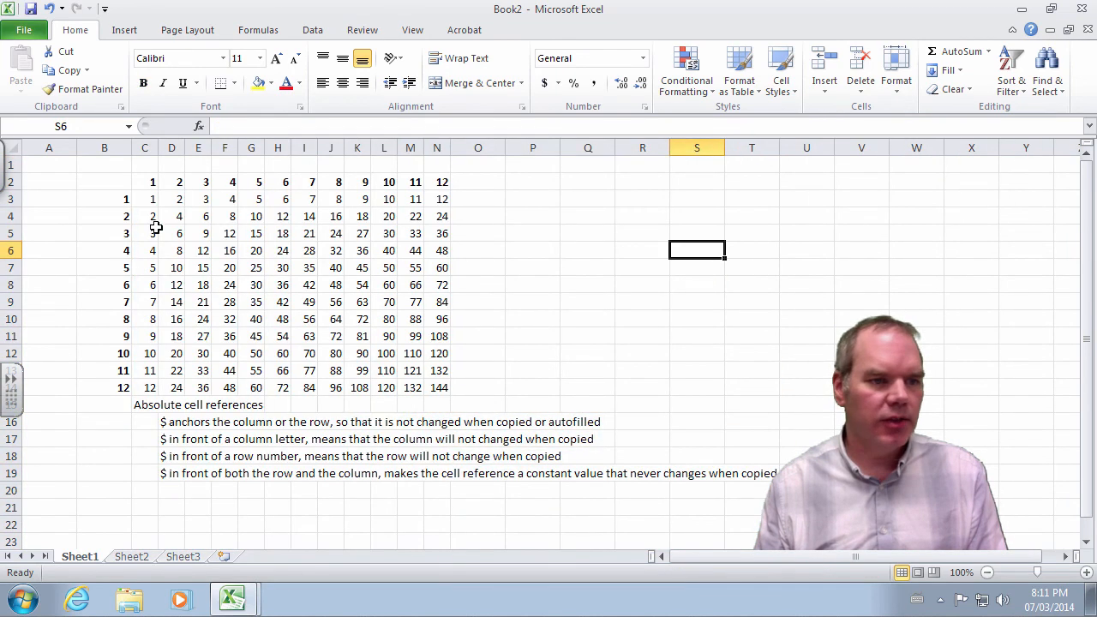
left_click(151, 200)
left_click_drag(151, 199, 440, 386)
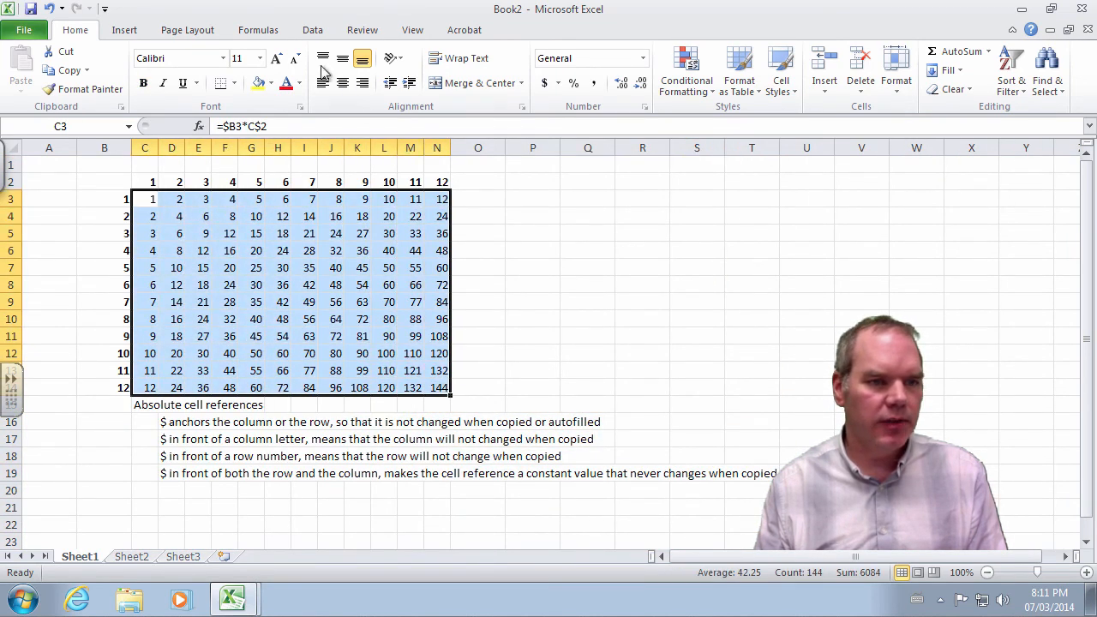
left_click(270, 83)
left_click(354, 127)
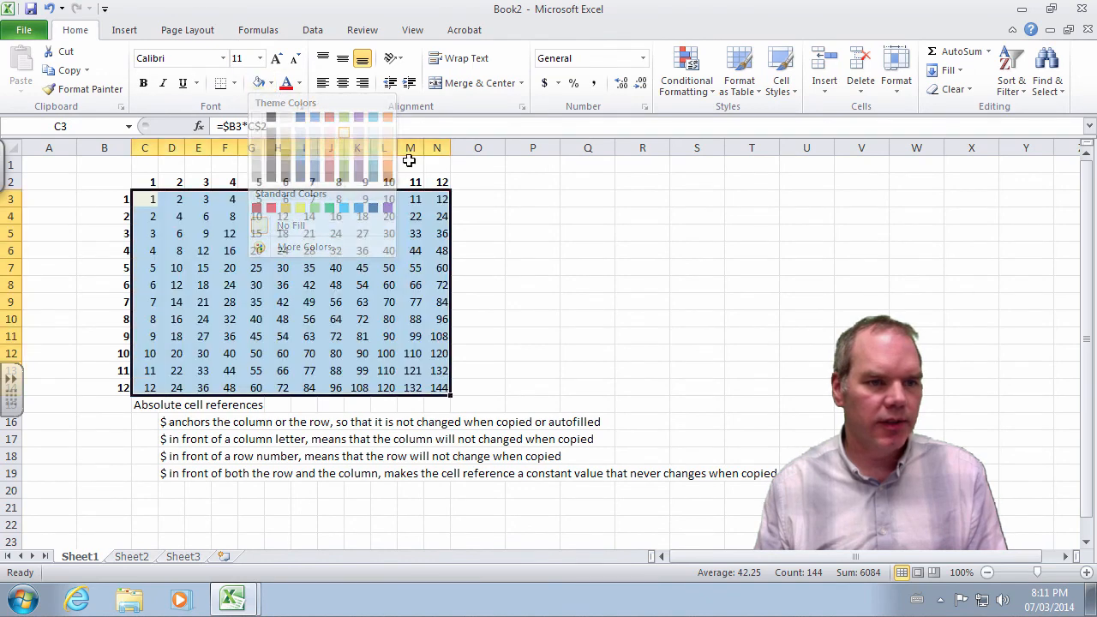
left_click(523, 201)
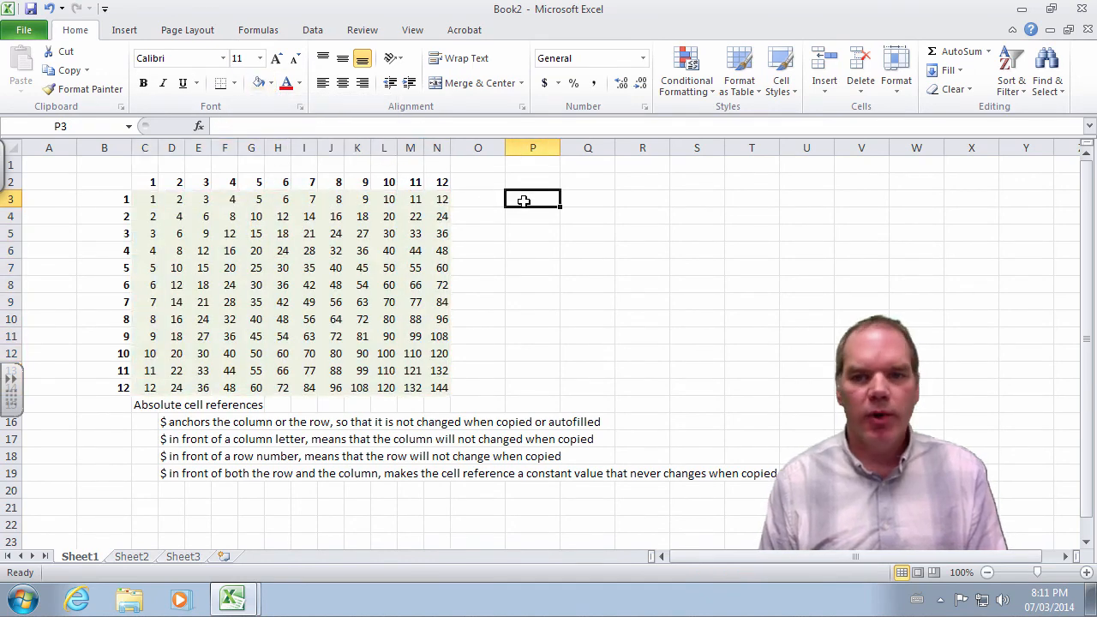